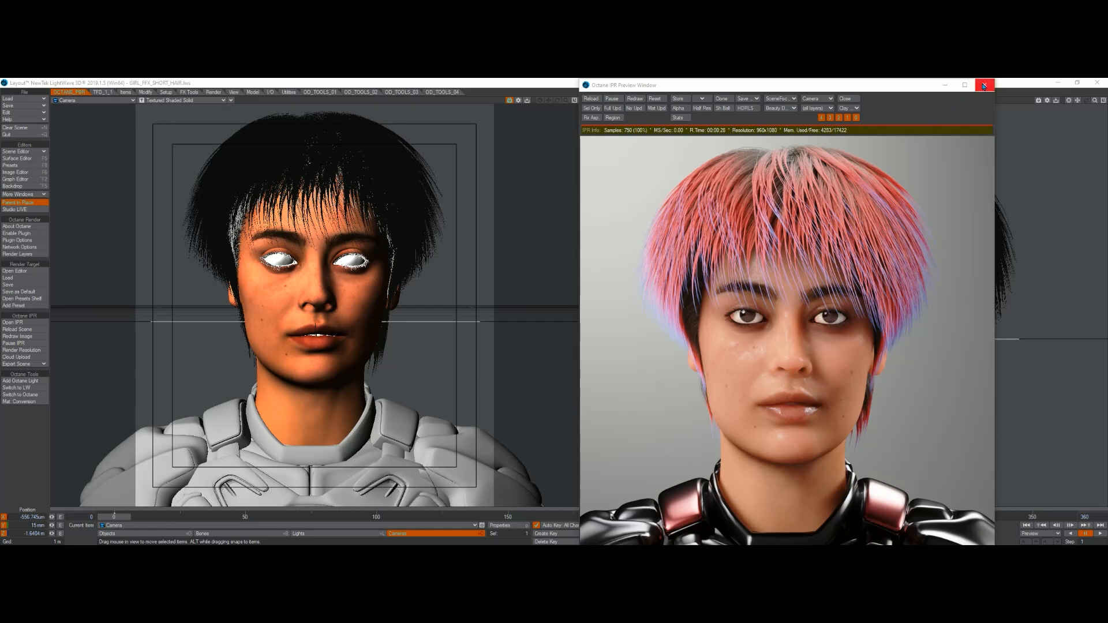
Step: Close the Octane IPR preview window and display layer 1 in Modeler, fitting it to all views
left_click(985, 86)
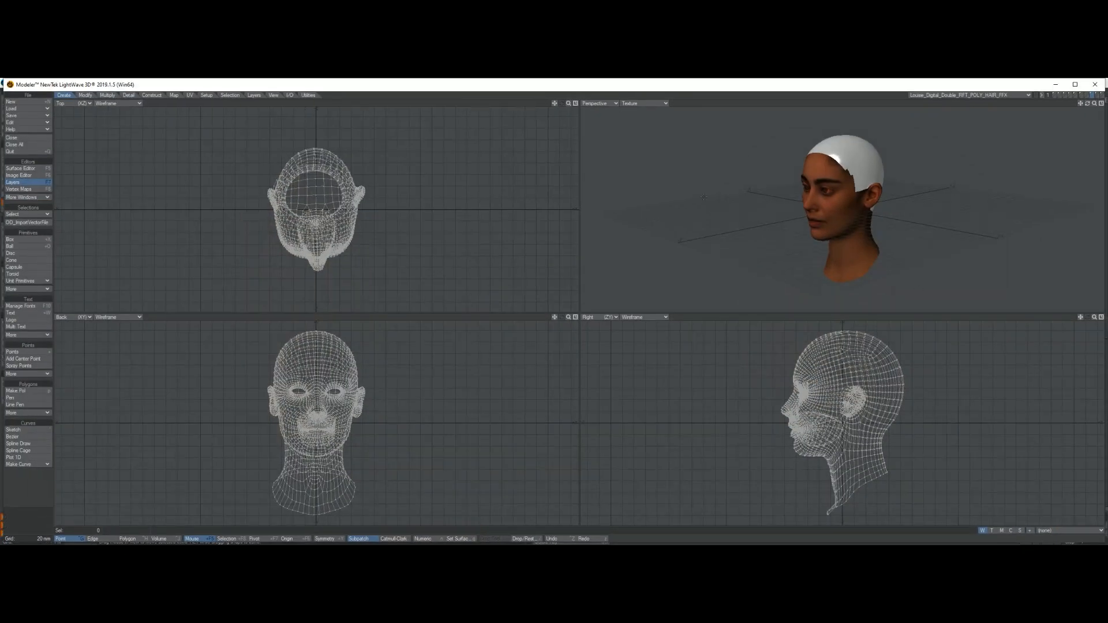
key("1")
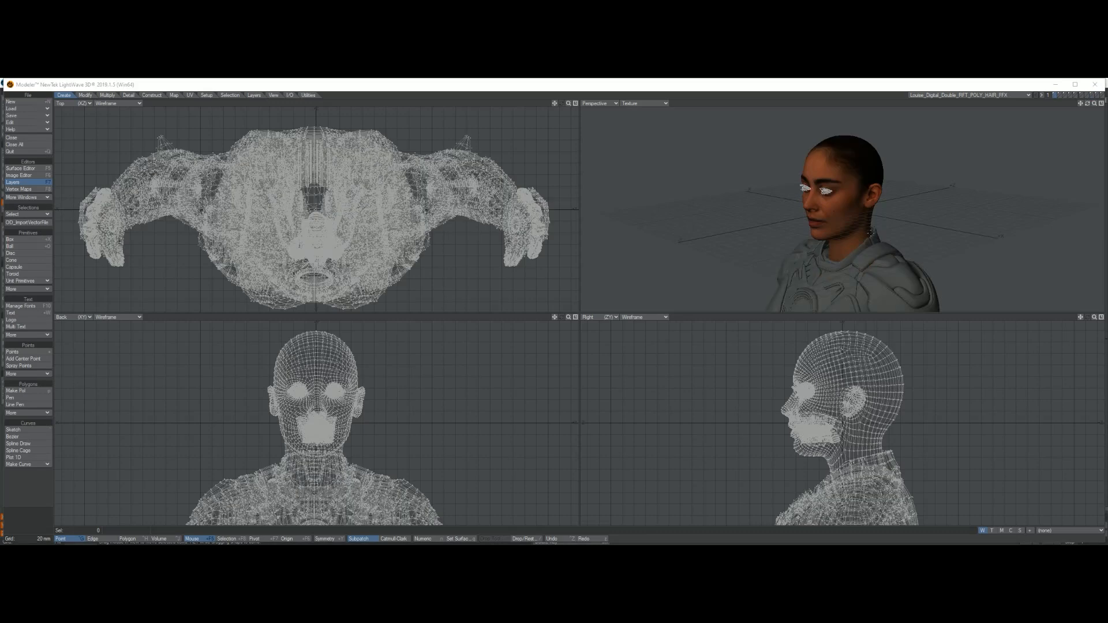
key("a")
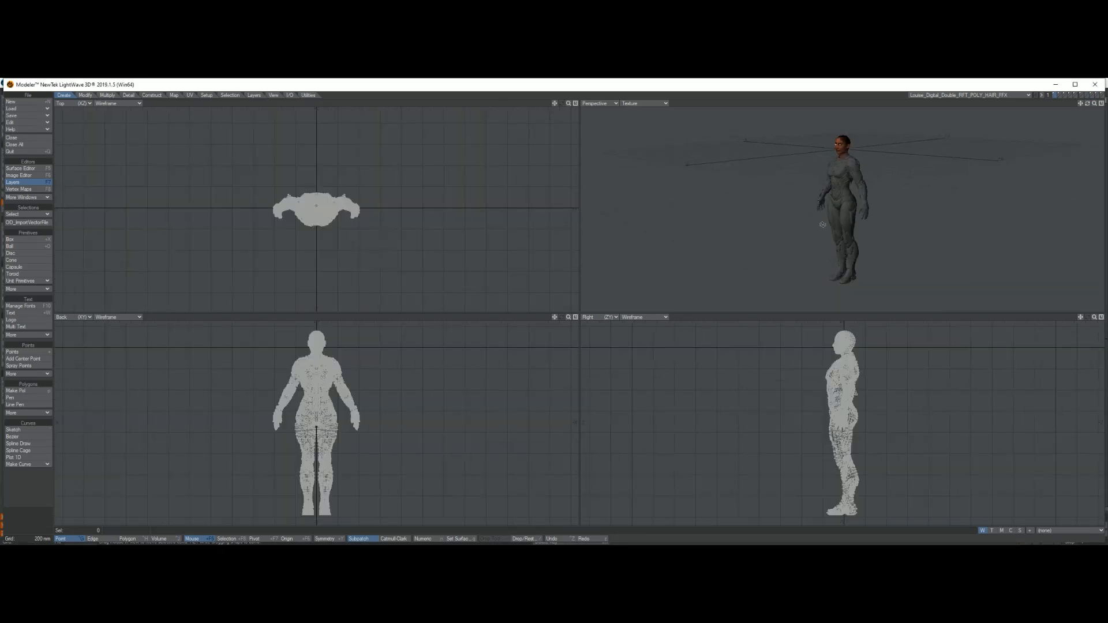
Step: Frame the character's head in the viewports and open the Layers panel
left_click_drag(822, 225, 852, 224, "alt")
left_click_drag(1006, 144, 1009, 168)
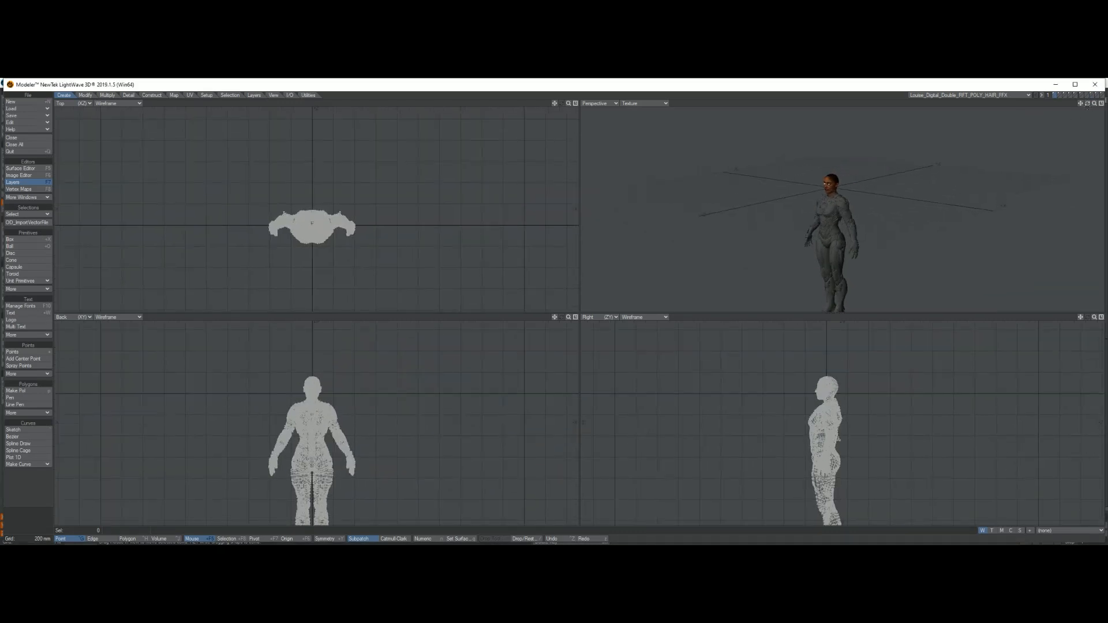
left_click_drag(1095, 105, 1106, 105)
left_click_drag(889, 168, 898, 260, "alt+shift")
left_click_drag(840, 231, 871, 228, "alt")
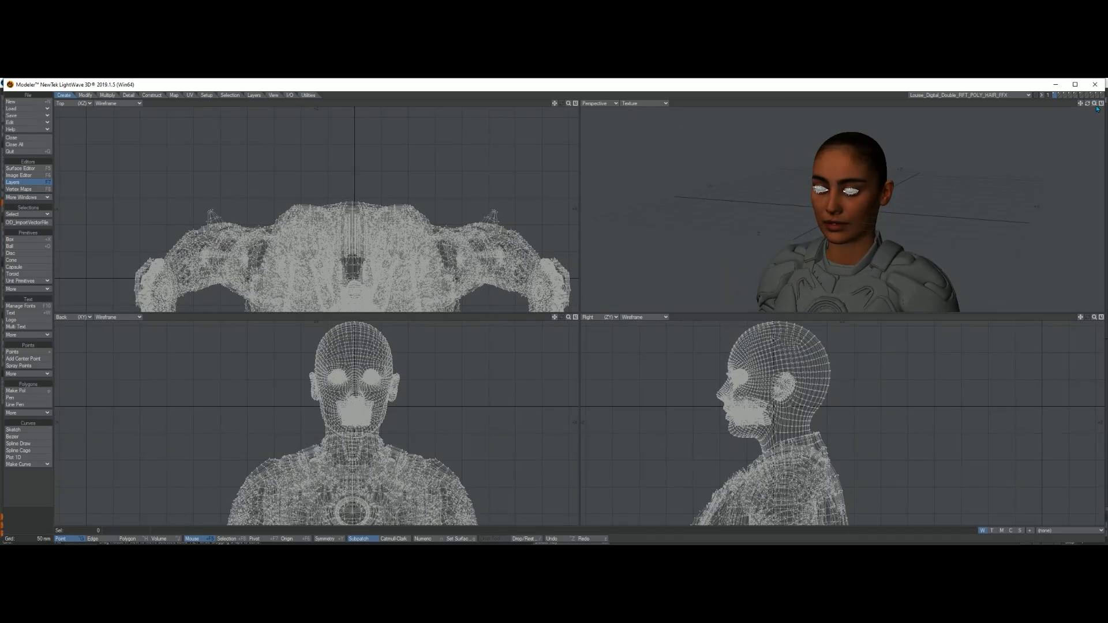
left_click_drag(1095, 104, 1102, 104)
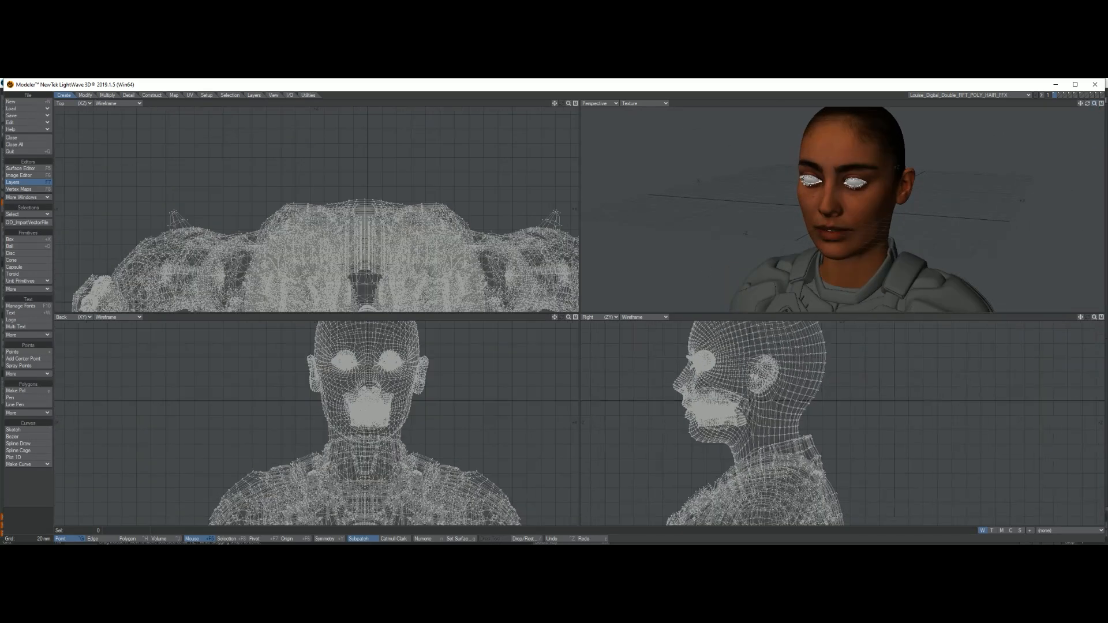
left_click_drag(803, 280, 497, 199)
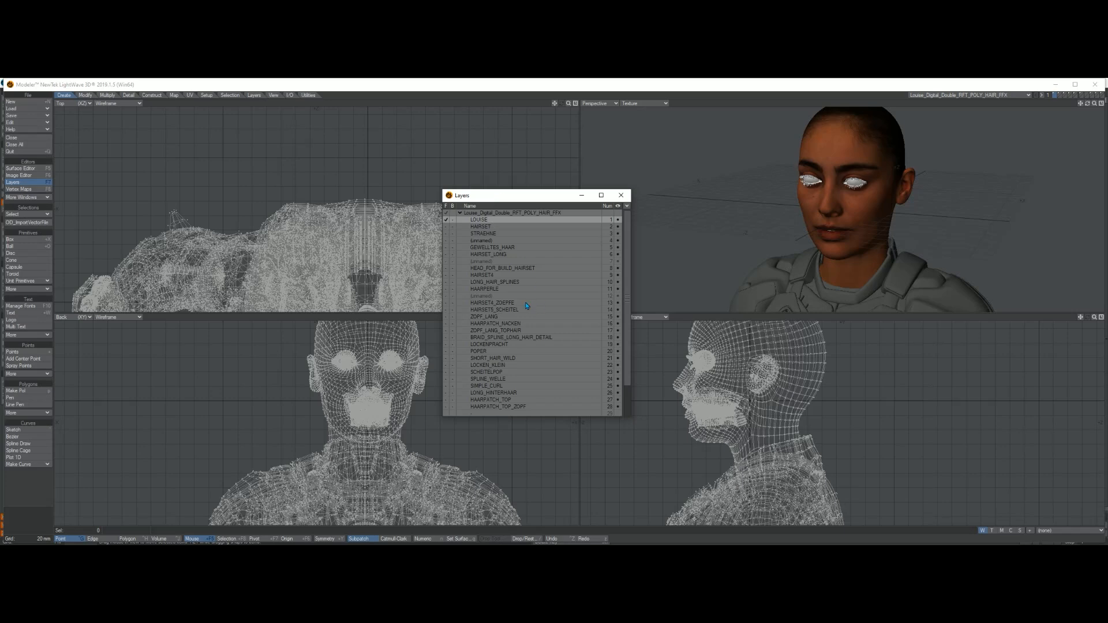
Step: Compare the HAIRSETS_ZOEPFE and HAIRSETS_SCHEITEL hair layers by switching between them
left_click(500, 304)
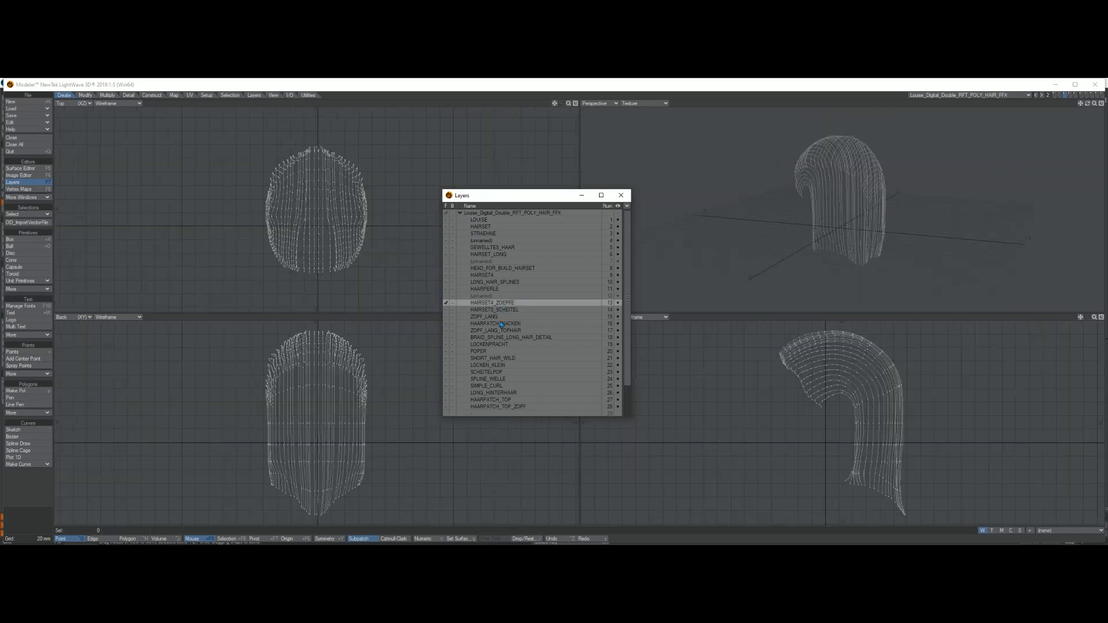
left_click(497, 310)
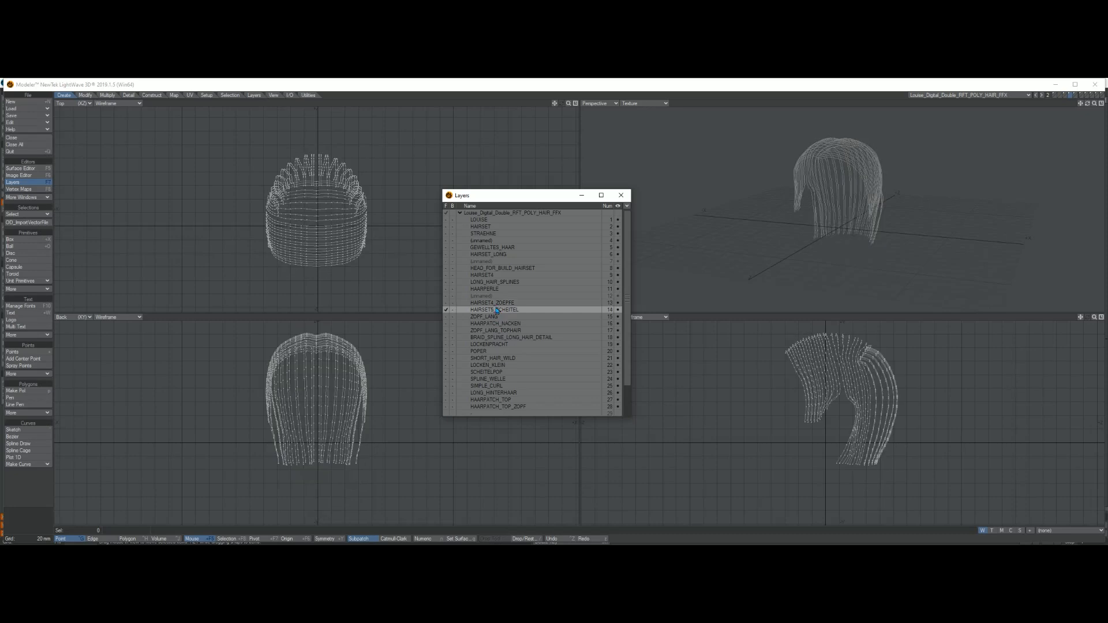
left_click(498, 304)
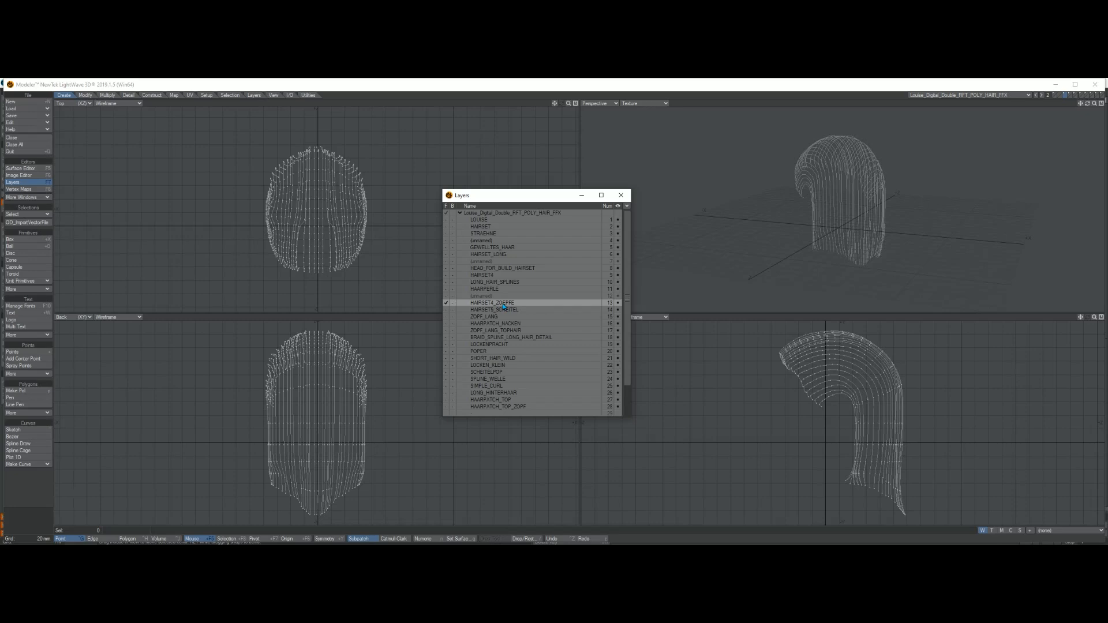
left_click(505, 312)
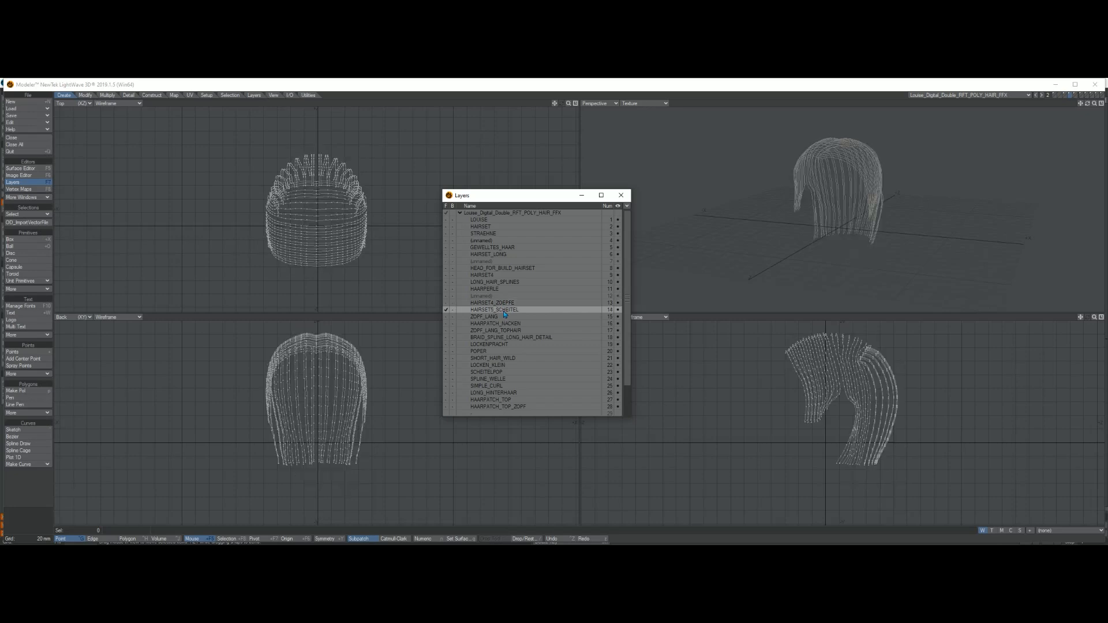
left_click(494, 317)
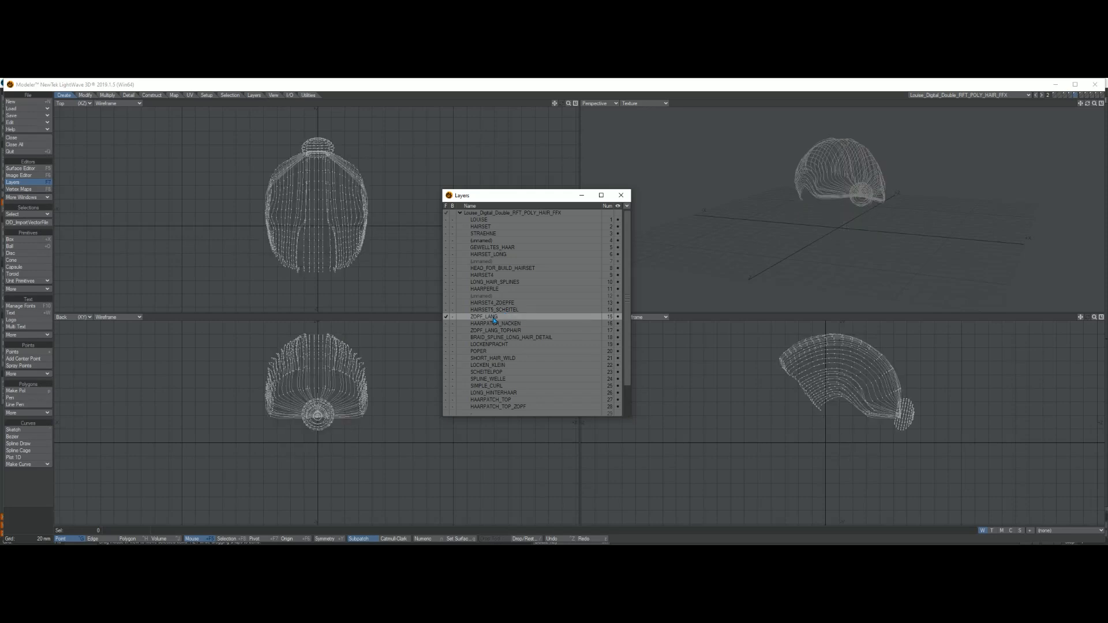
Step: Step through the ZOPF_LANG to POPER hair layers, fitting each in the views, and compare with the Layout scene
key("a")
left_click(495, 325)
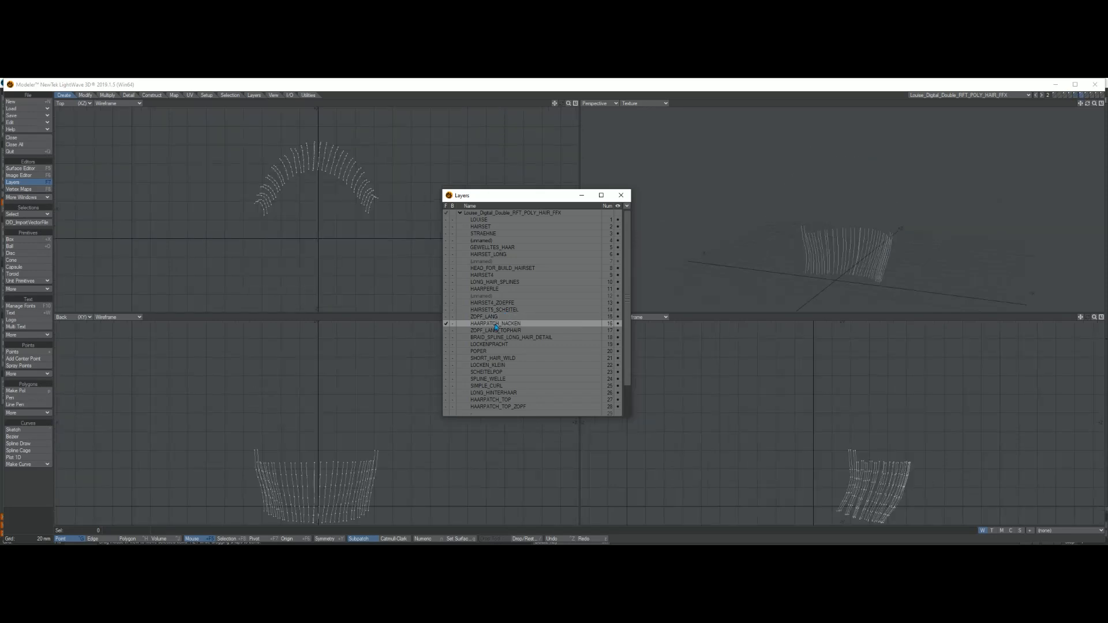
key("a")
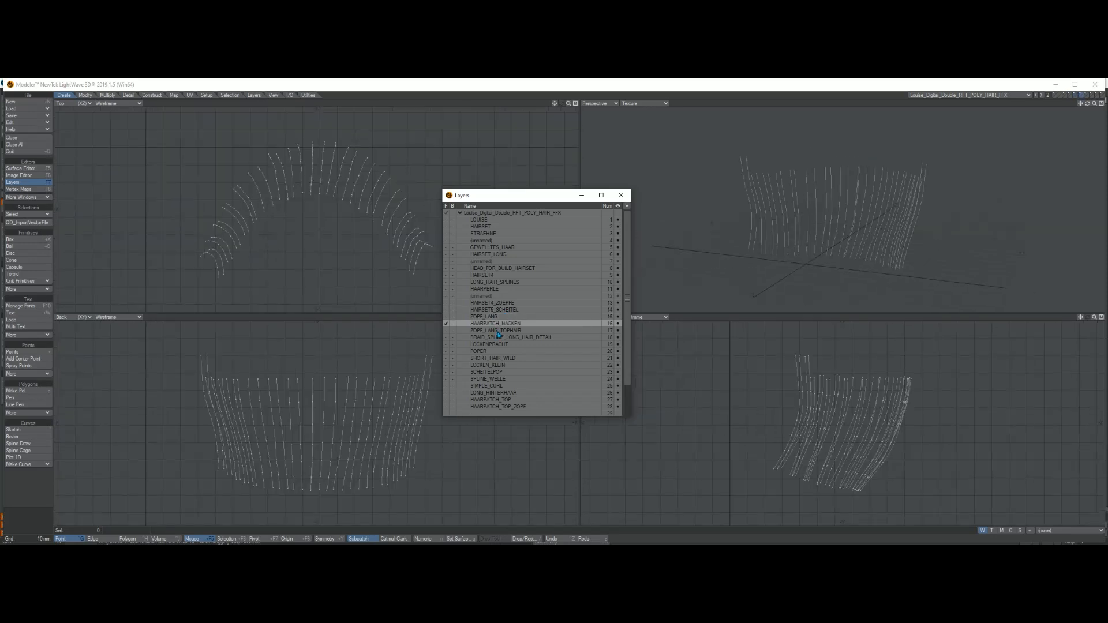
left_click(498, 332)
key("a")
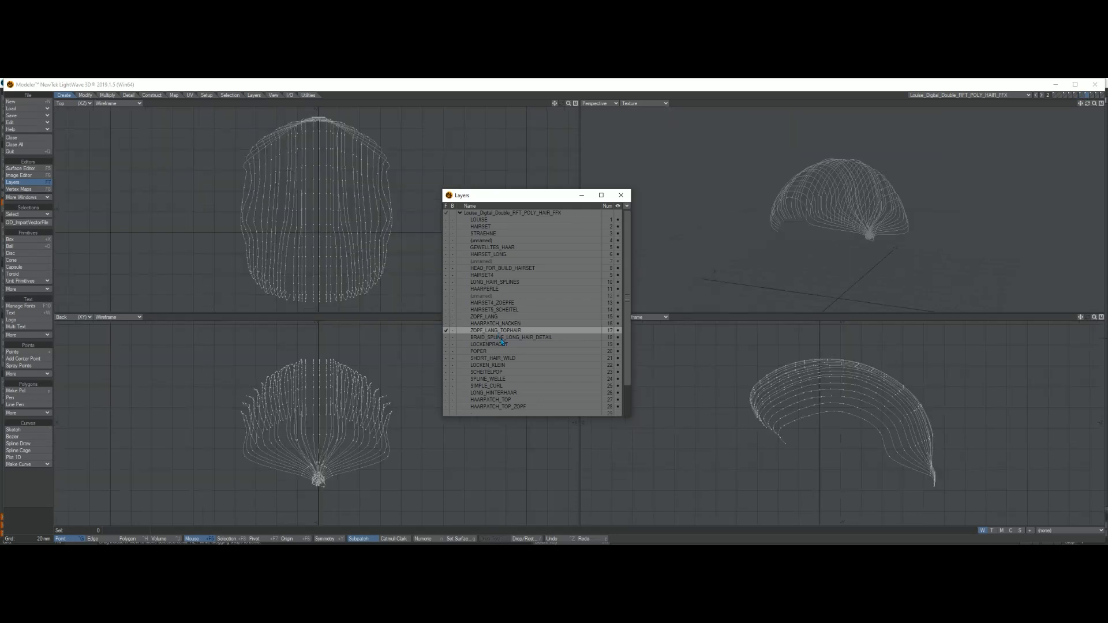
left_click(501, 339)
key("a")
left_click(498, 345)
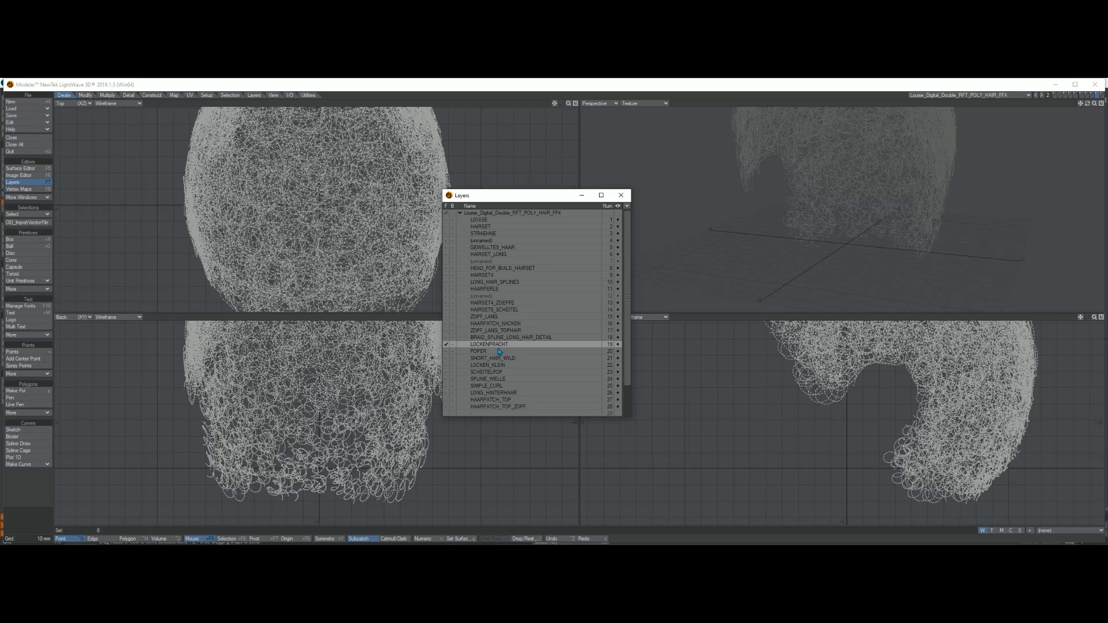
left_click(489, 353)
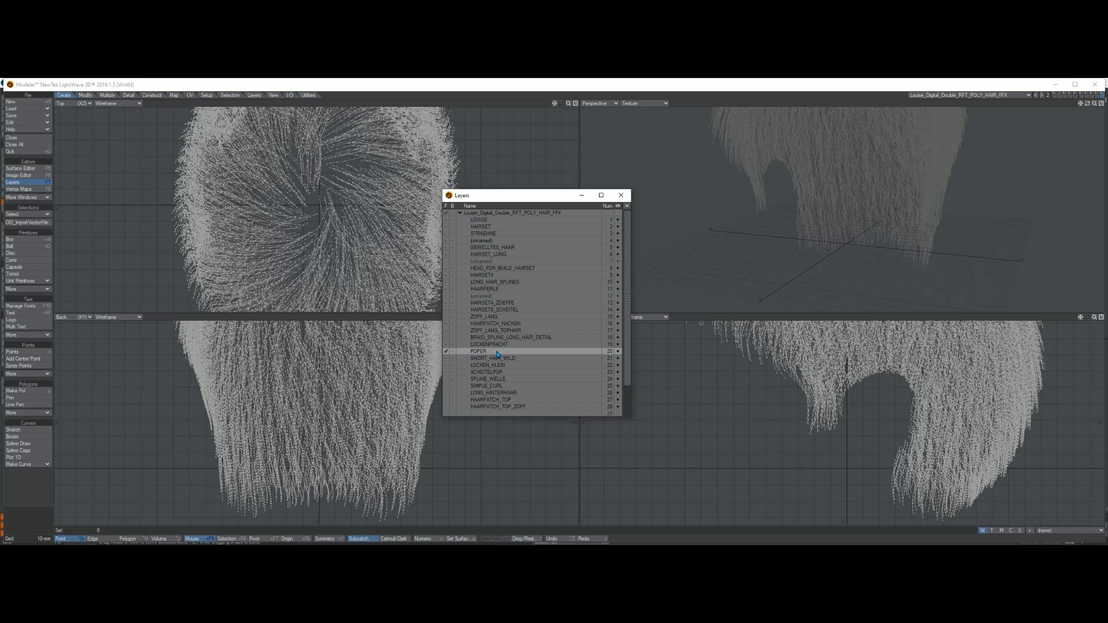
left_click_drag(893, 385, 877, 415, "alt")
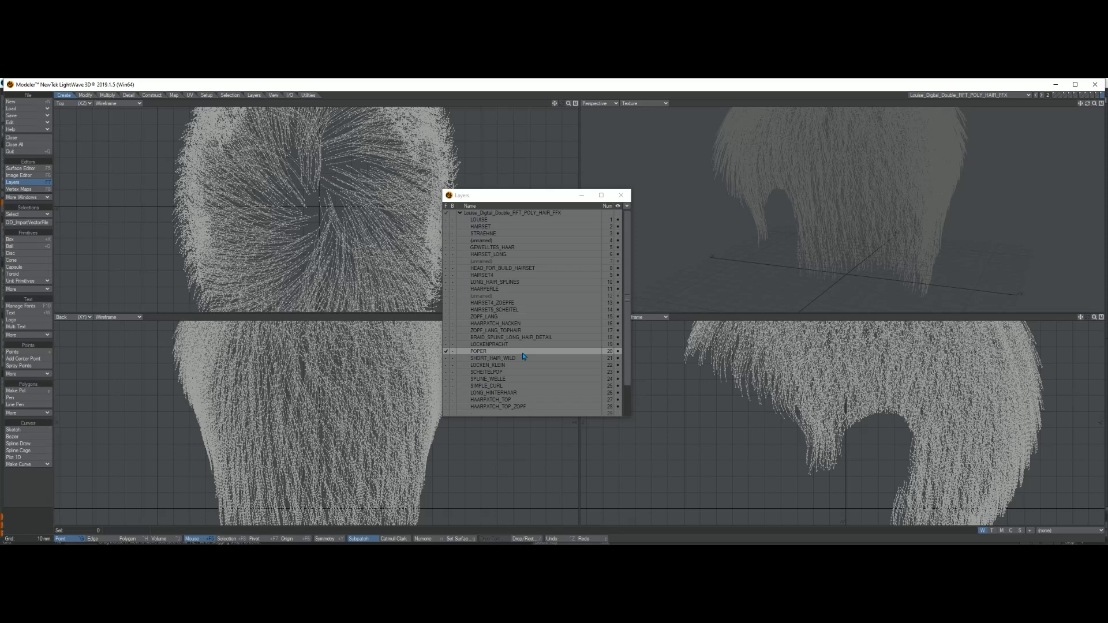
left_click(1056, 85)
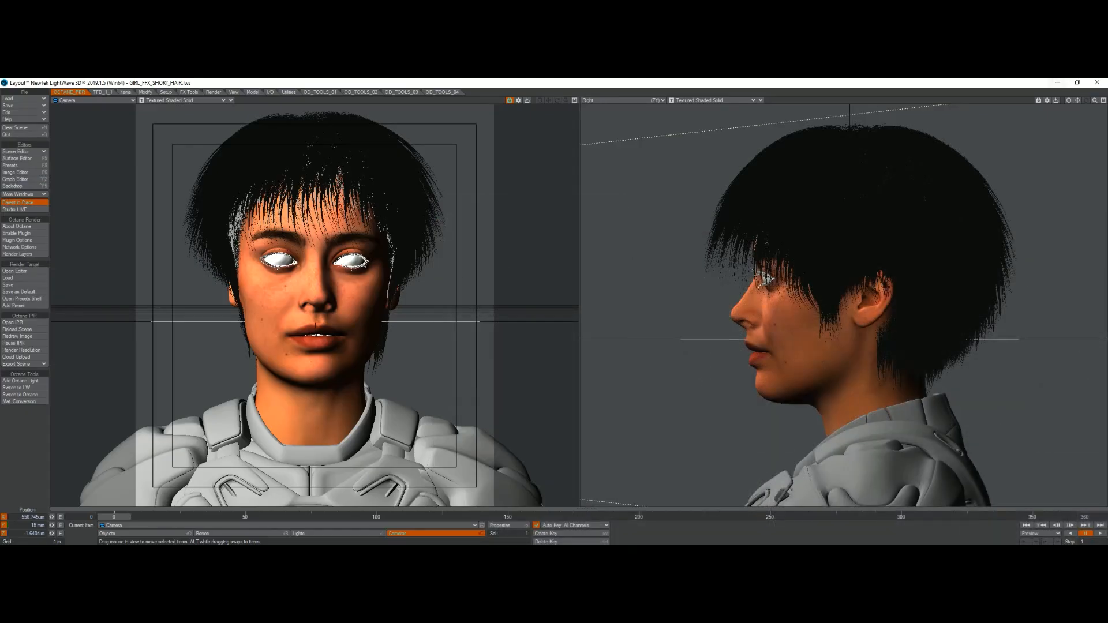
key("alt+Tab")
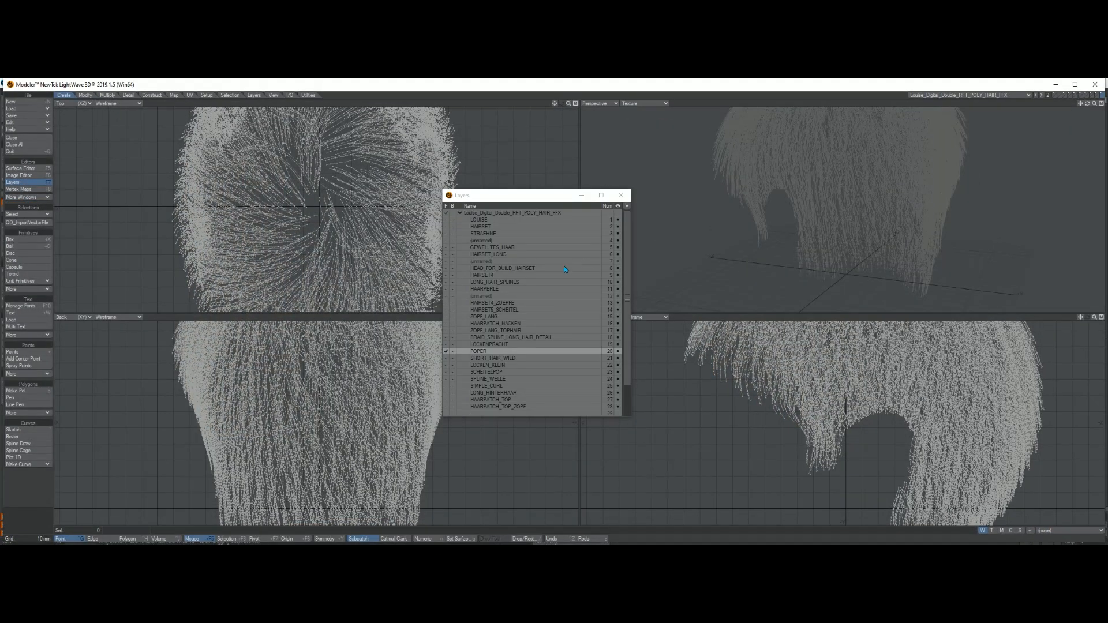
Step: Select the HEAD_FOR_BUILD_HAIRSET layer, close the Layers panel and frame the scalp in the perspective view
left_click(504, 269)
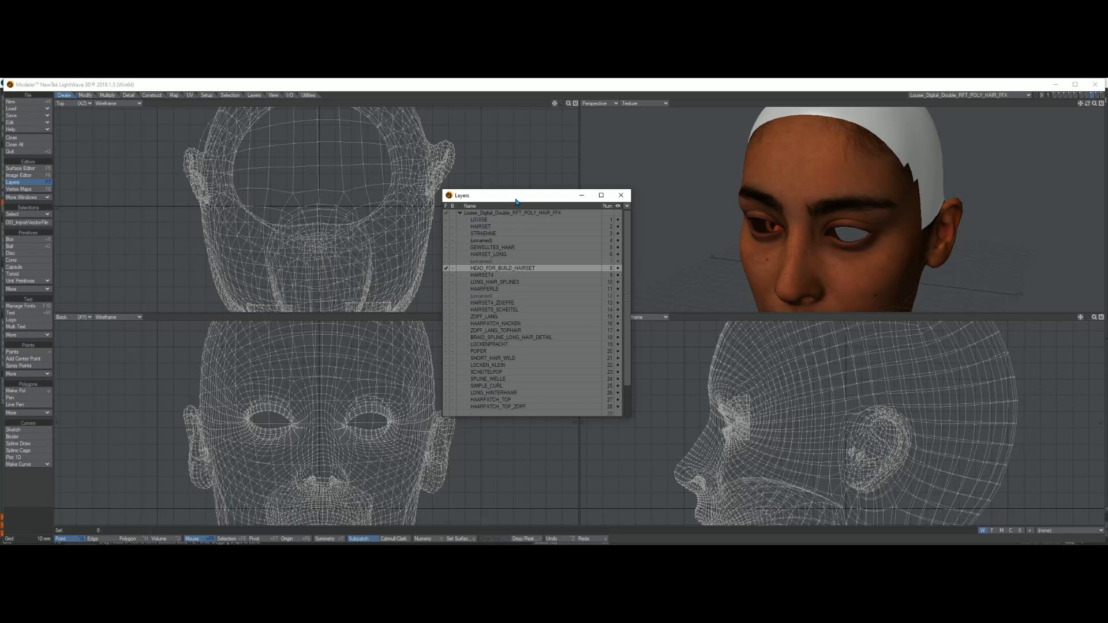
left_click_drag(517, 199, 820, 210)
left_click(993, 195)
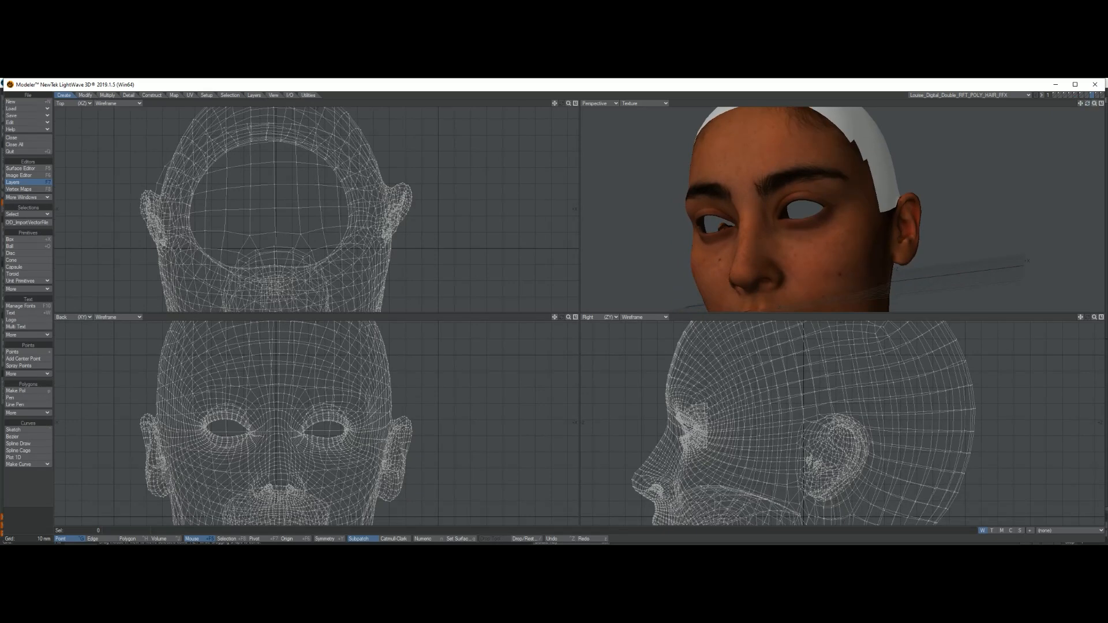
left_click_drag(1095, 103, 1027, 111)
left_click_drag(770, 223, 826, 209, "alt")
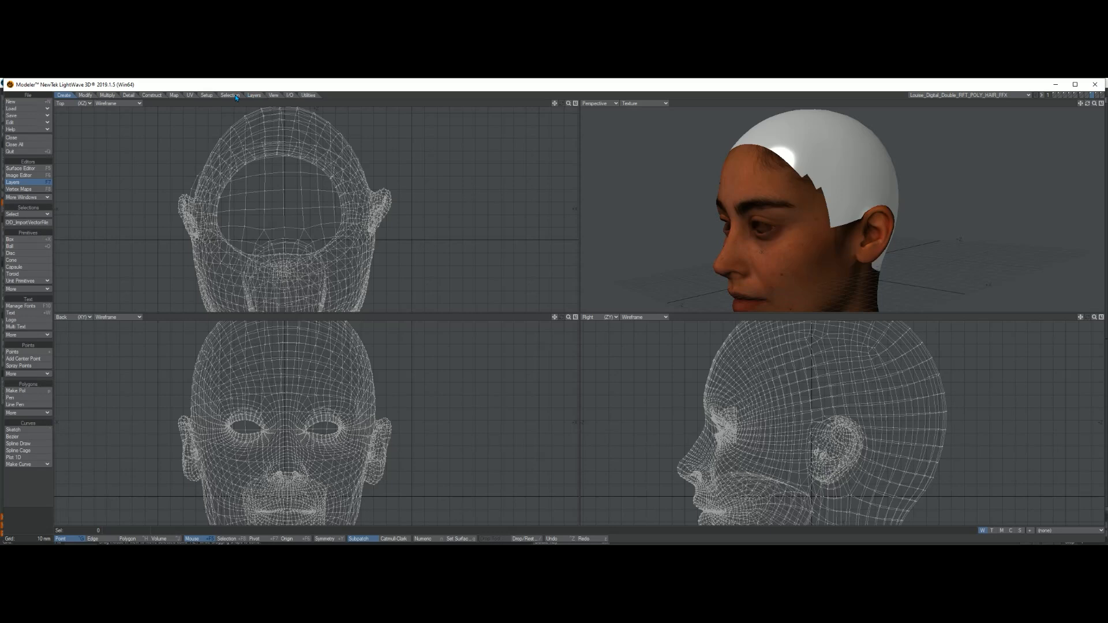
Step: Open the FiberFX strand modeler for the head layer
left_click(208, 95)
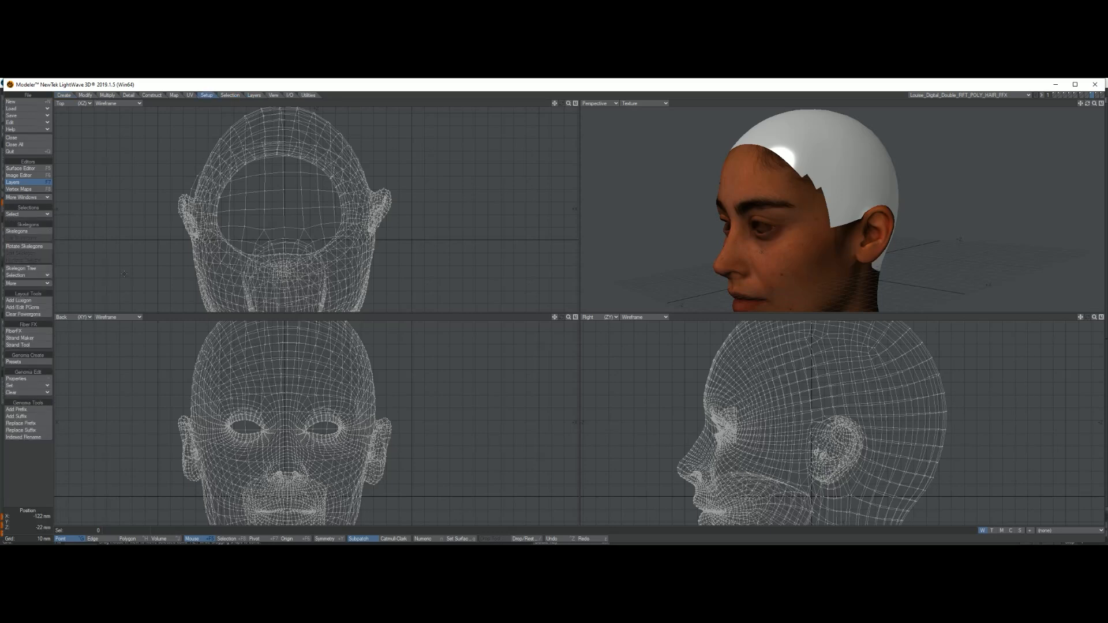
left_click(34, 332)
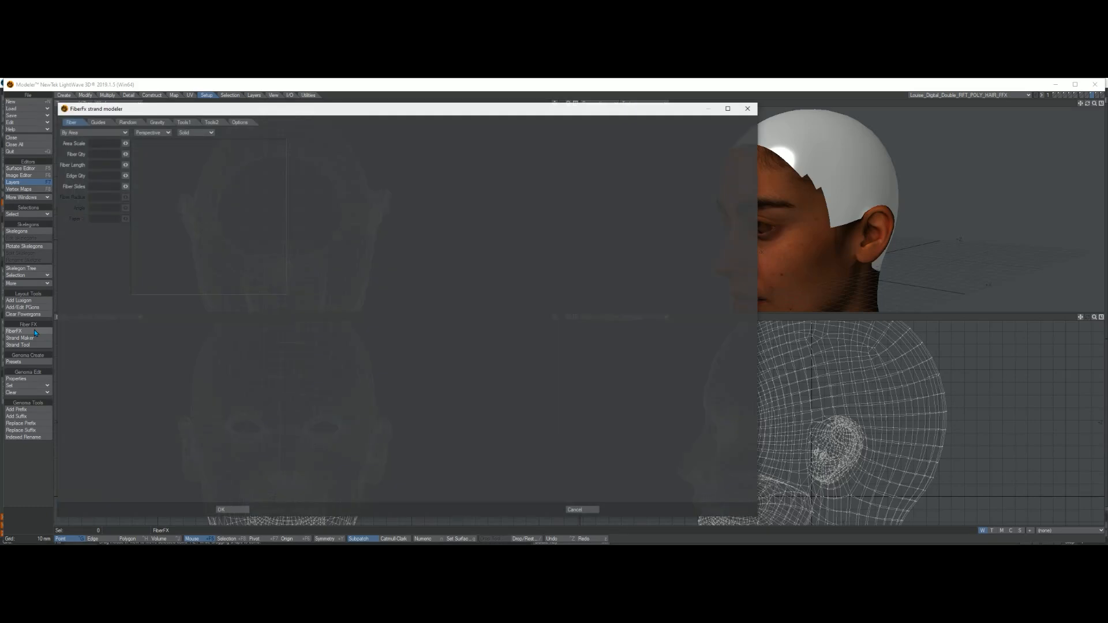
left_click_drag(478, 301, 254, 315, "alt")
left_click_drag(461, 339, 476, 320, "alt")
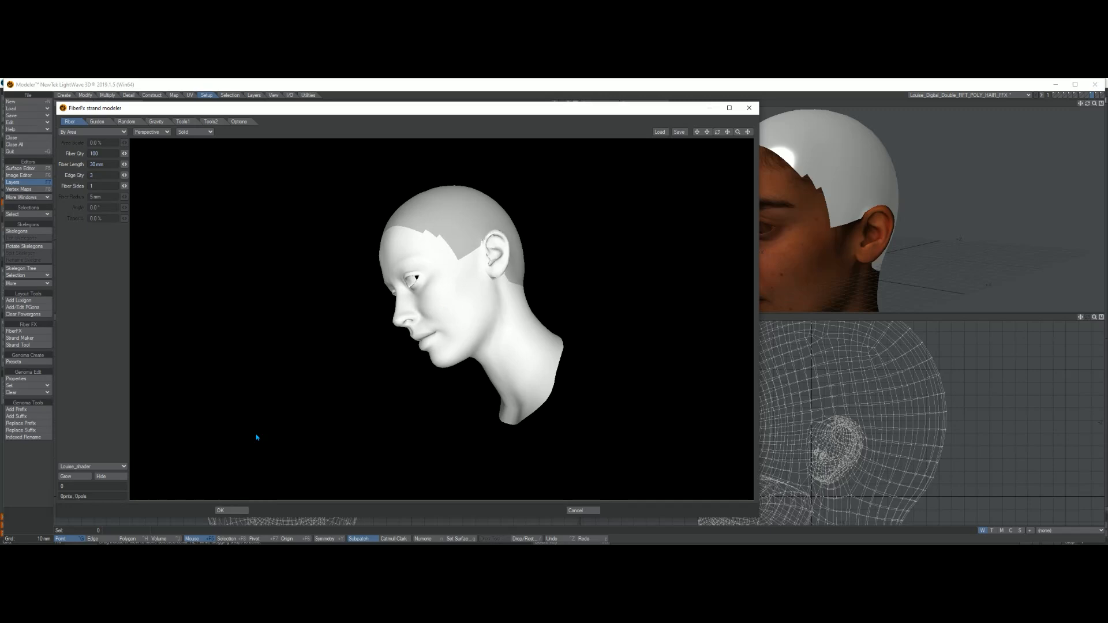
Step: Pick the HAIR_SHADER surface and grow fibers on it
left_click(81, 467)
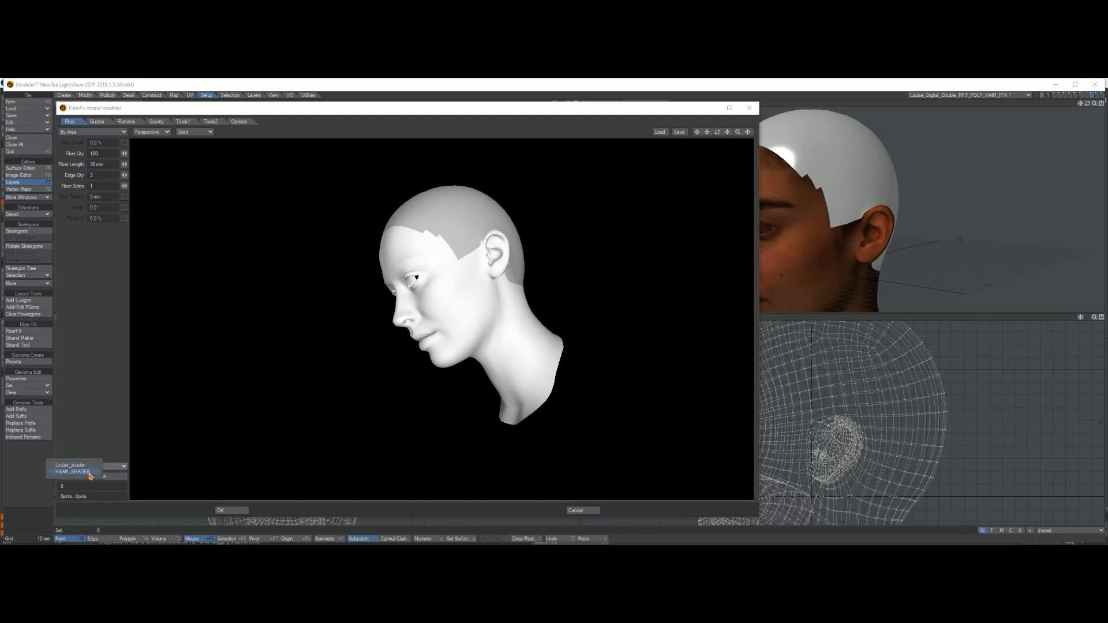
left_click(90, 472)
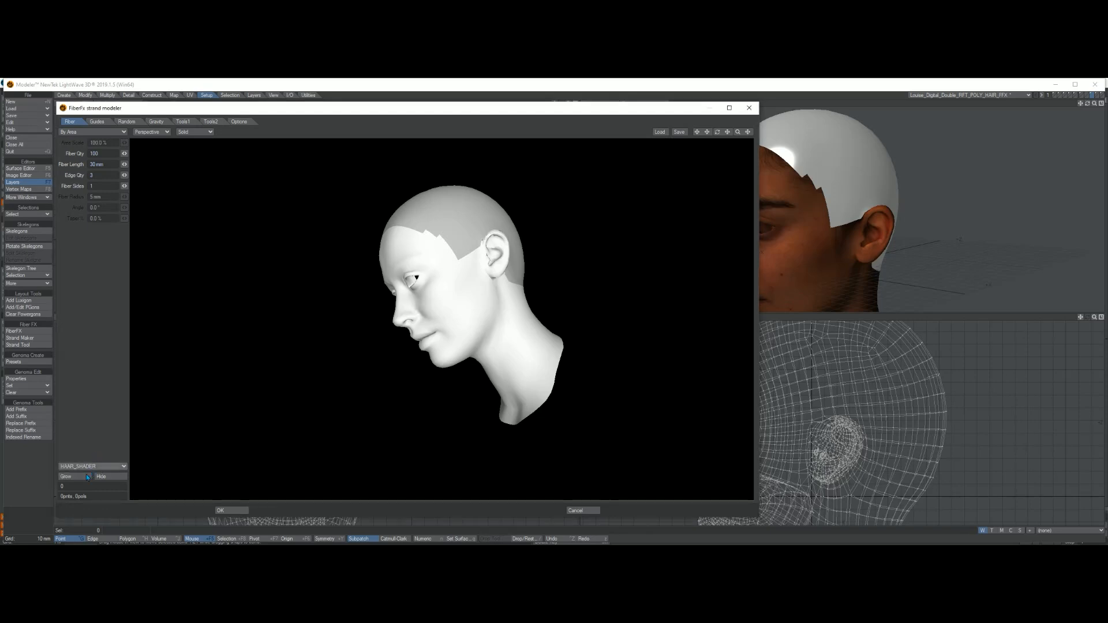
left_click_drag(509, 338, 484, 327, "alt")
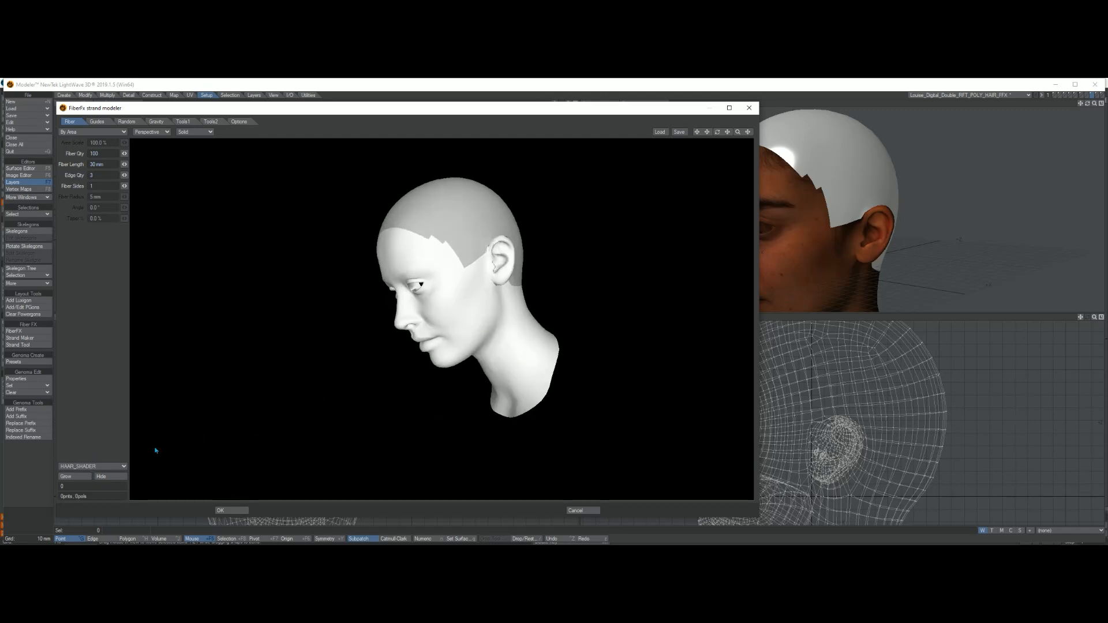
left_click(75, 477)
mouse_move(366, 349)
left_mouse_down("alt")
mouse_move(542, 331)
mouse_move(539, 384)
mouse_move(375, 347)
left_mouse_up("alt")
Step: Set the Fiber Qty to 1000
left_click(106, 154)
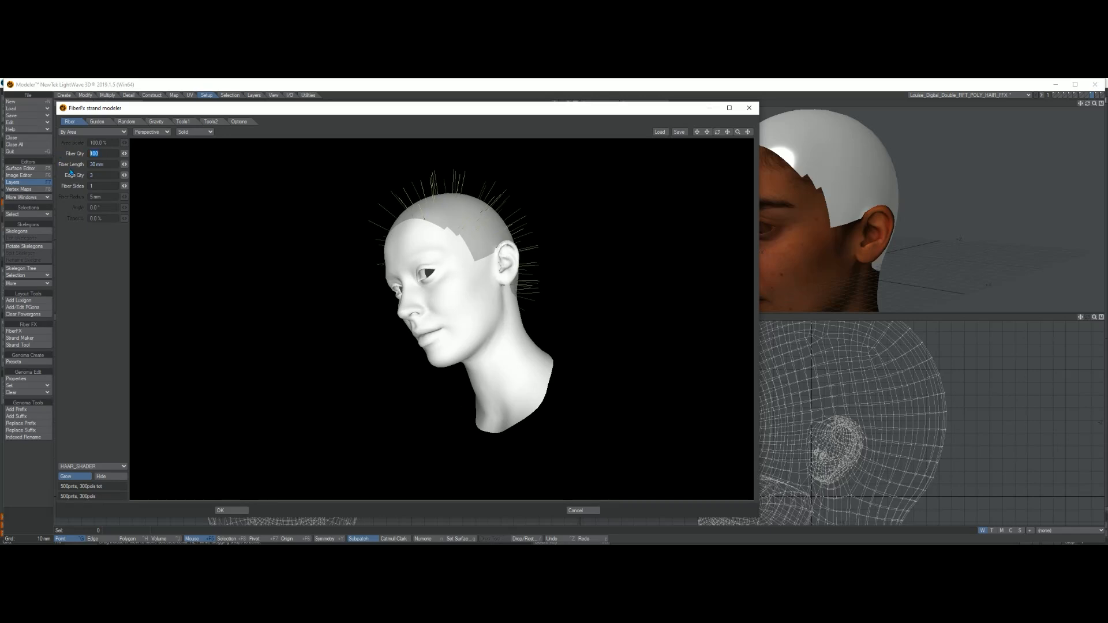
left_click(100, 176)
type("0")
key("Return")
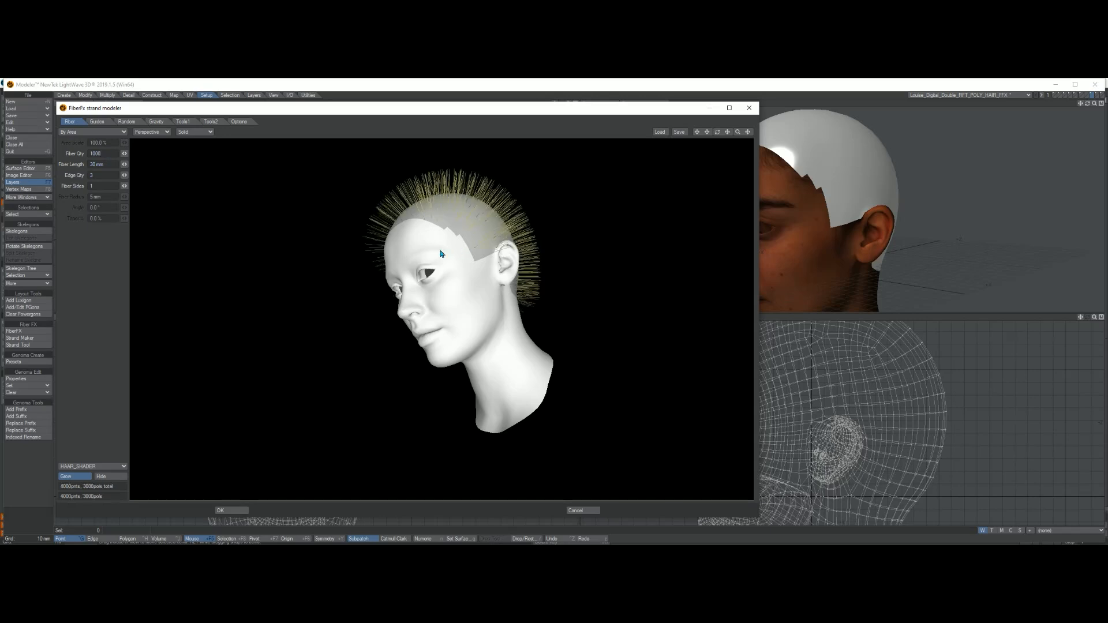
Step: Set the Edge Qty of the fibers to 12
left_click_drag(443, 254, 242, 289)
left_click(103, 175)
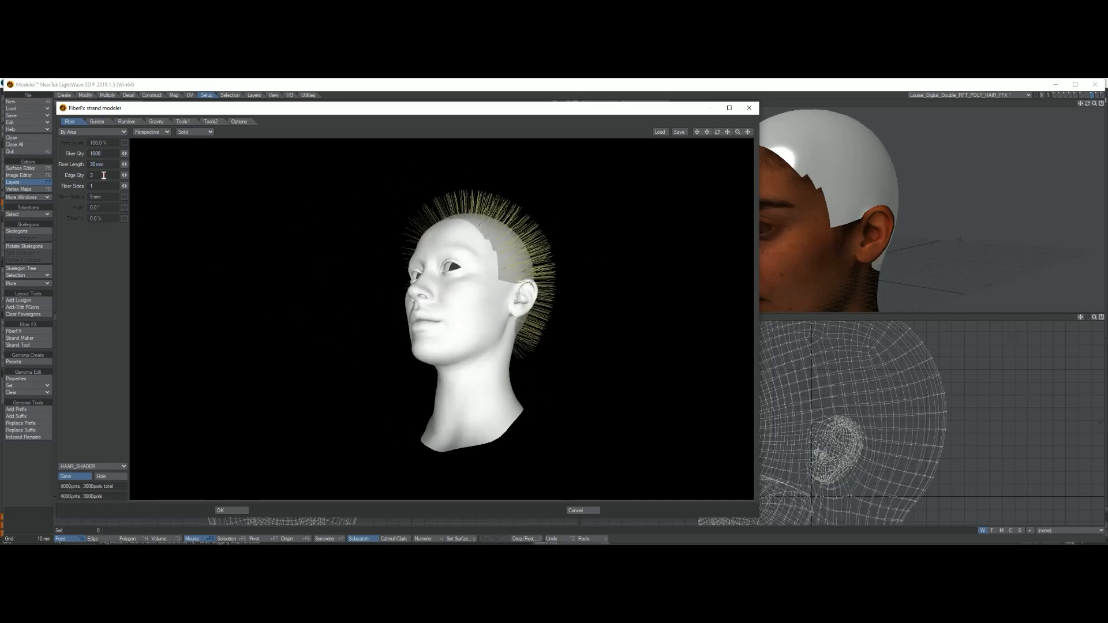
type("12")
key("Return")
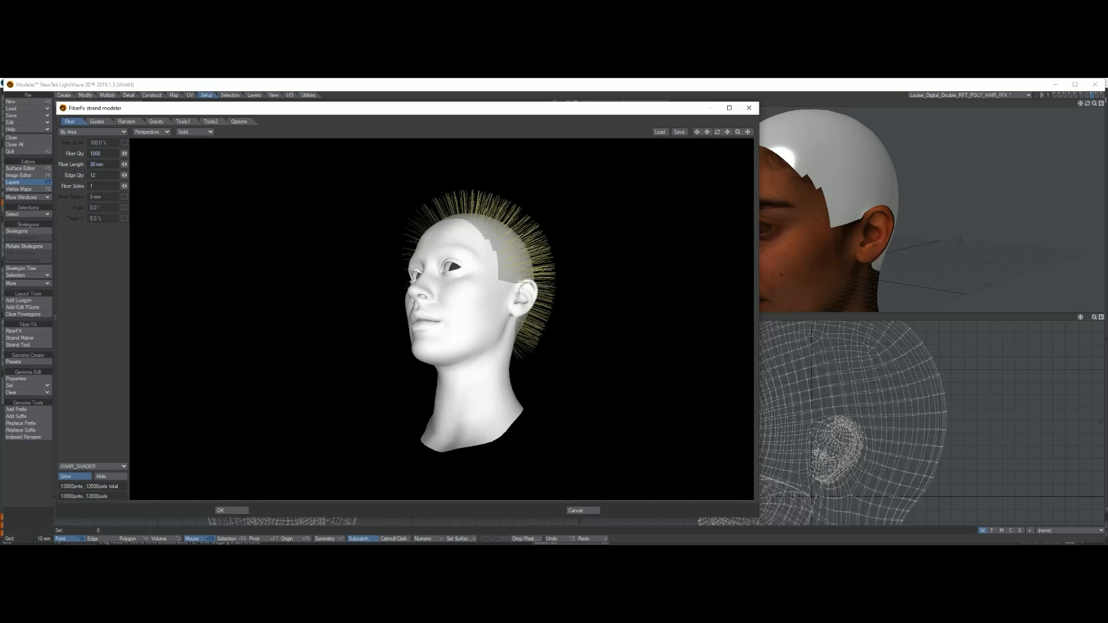
Step: Set the fiber gravity to Slope 43.7 %, Use Normals 33.7 % and Strength 18.45 %
left_click_drag(434, 271, 339, 296)
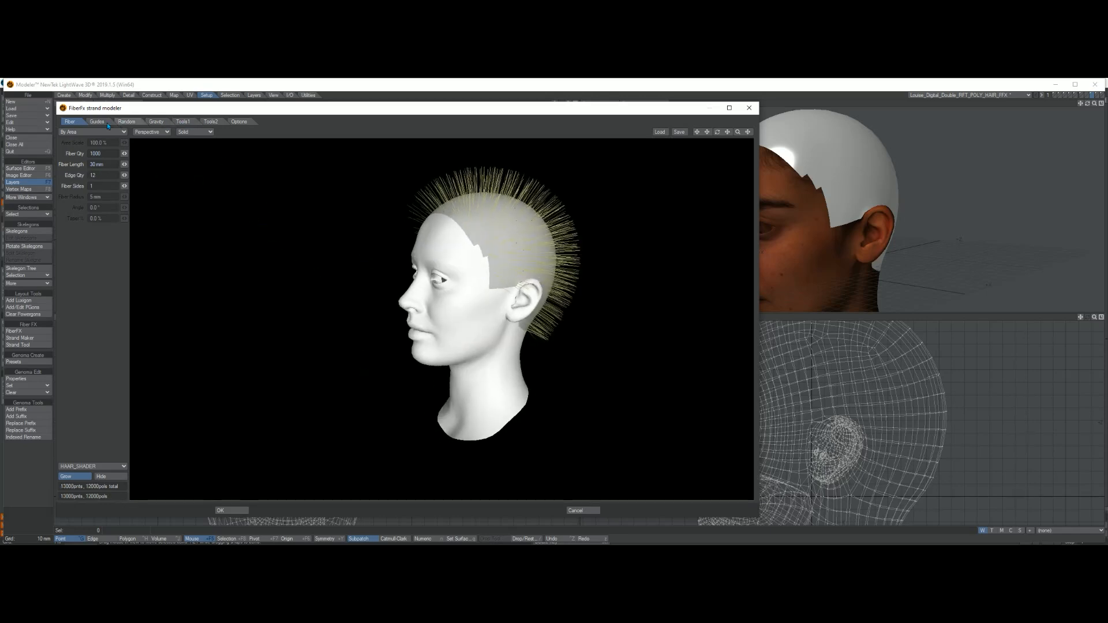
left_click(161, 124)
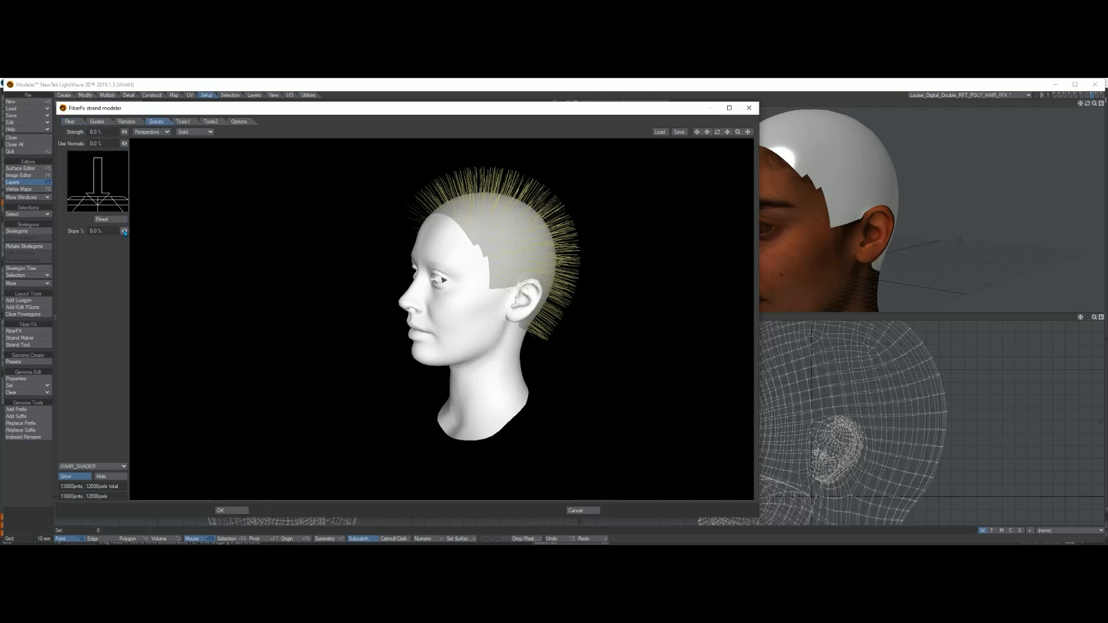
left_click_drag(125, 231, 145, 231)
mouse_move(124, 144)
left_mouse_down()
mouse_move(144, 143)
mouse_move(131, 132)
left_mouse_up()
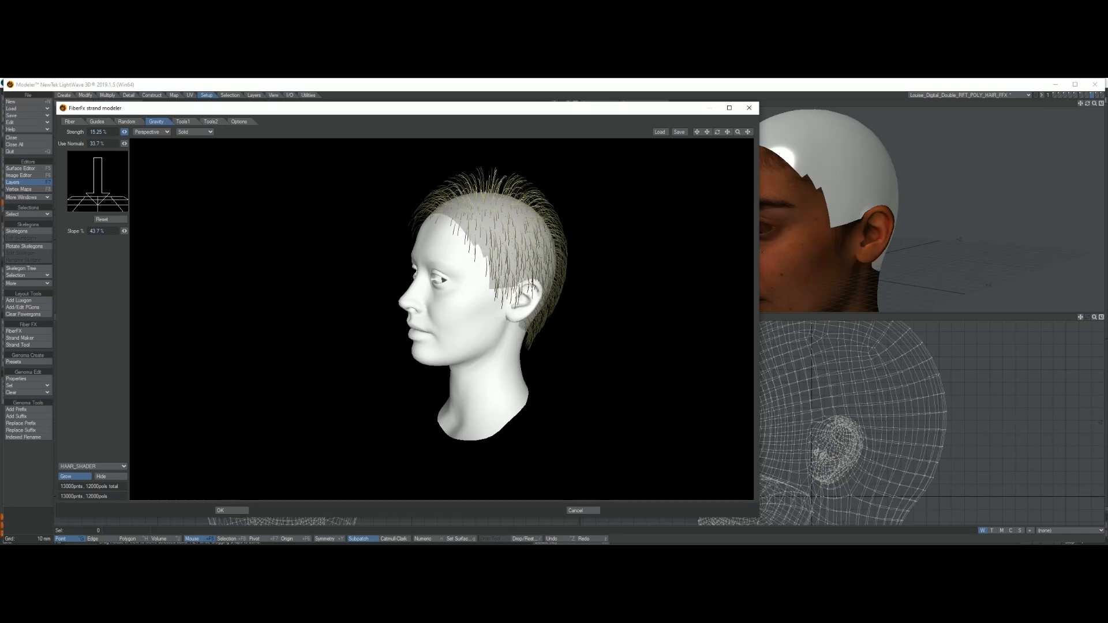
left_click_drag(130, 131, 133, 132)
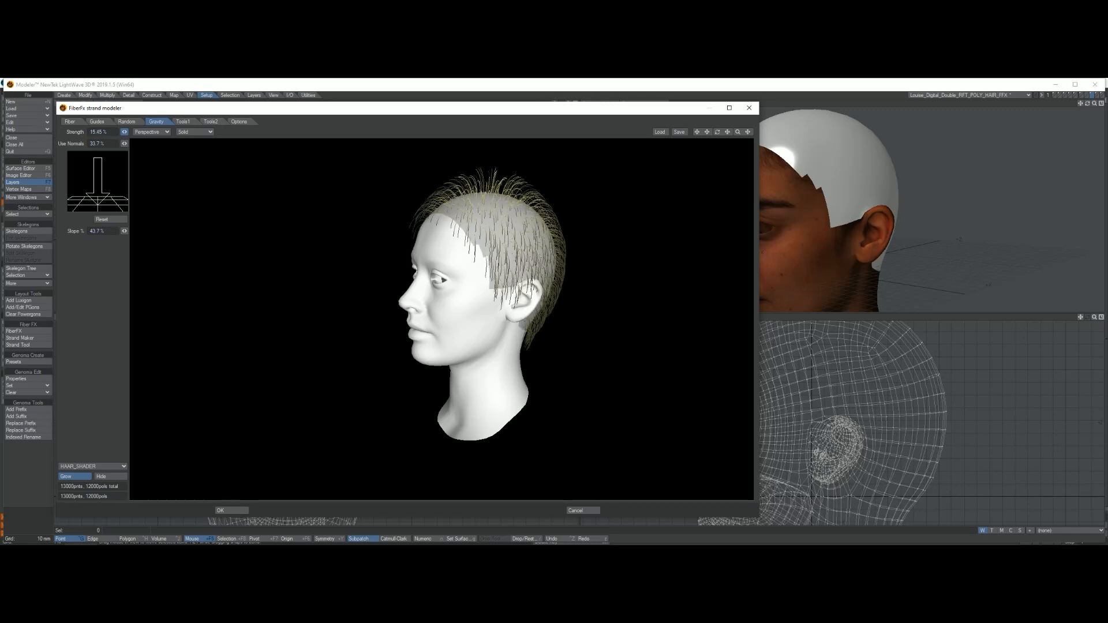
Step: Set Rope Shorten to 100 % and Curl to 17.15 % on the fibers
left_click(183, 121)
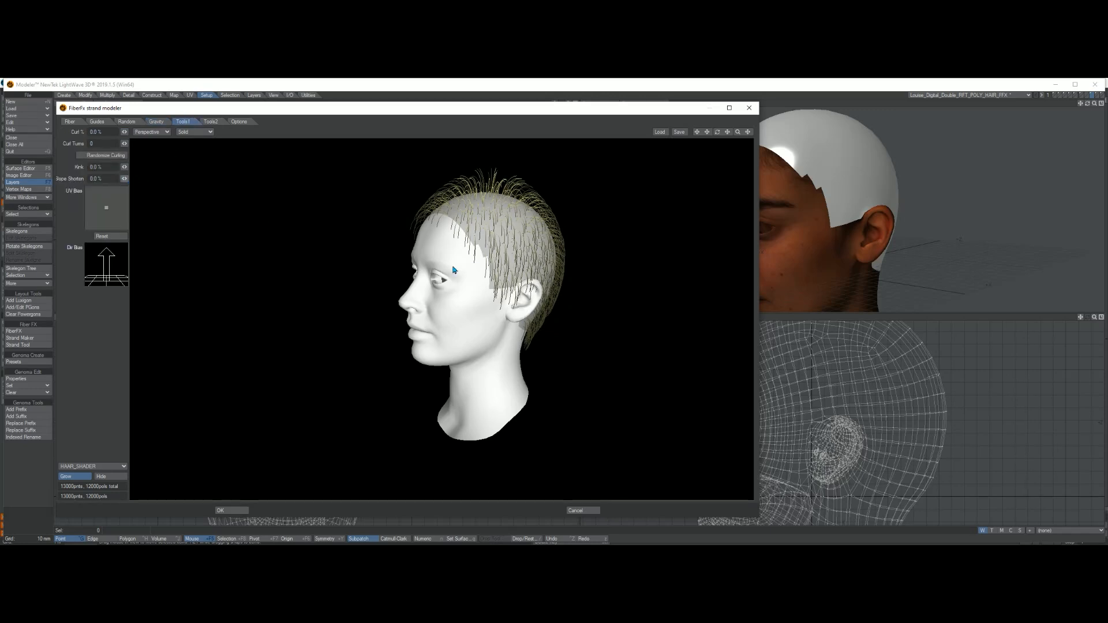
left_click_drag(199, 207, 125, 181, "alt")
left_click_drag(671, 341, 397, 320, "alt")
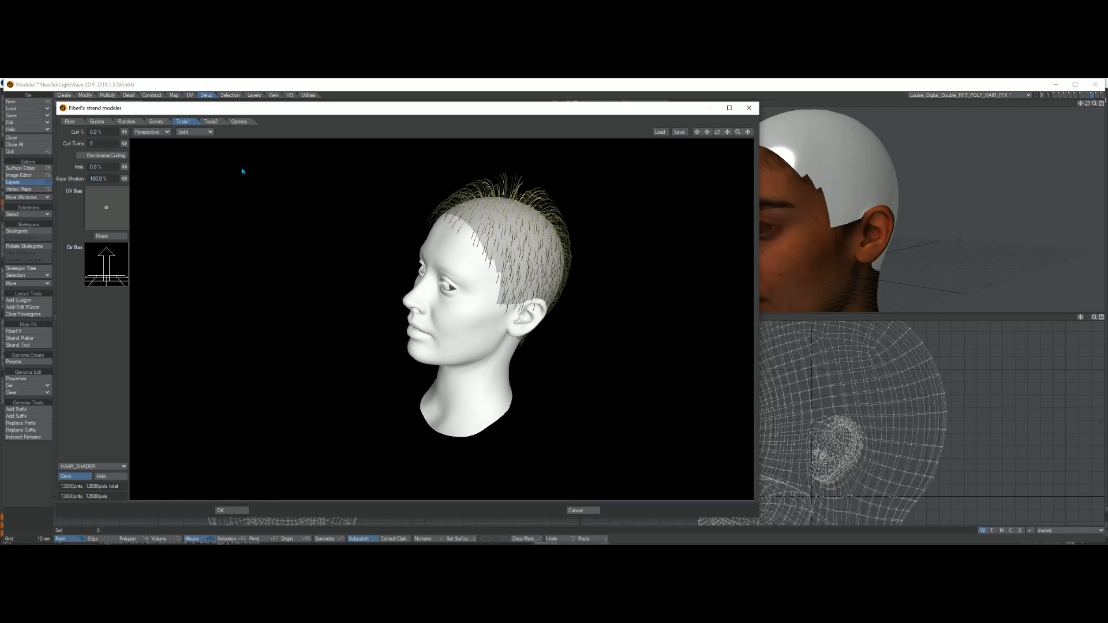
left_click_drag(124, 132, 153, 162)
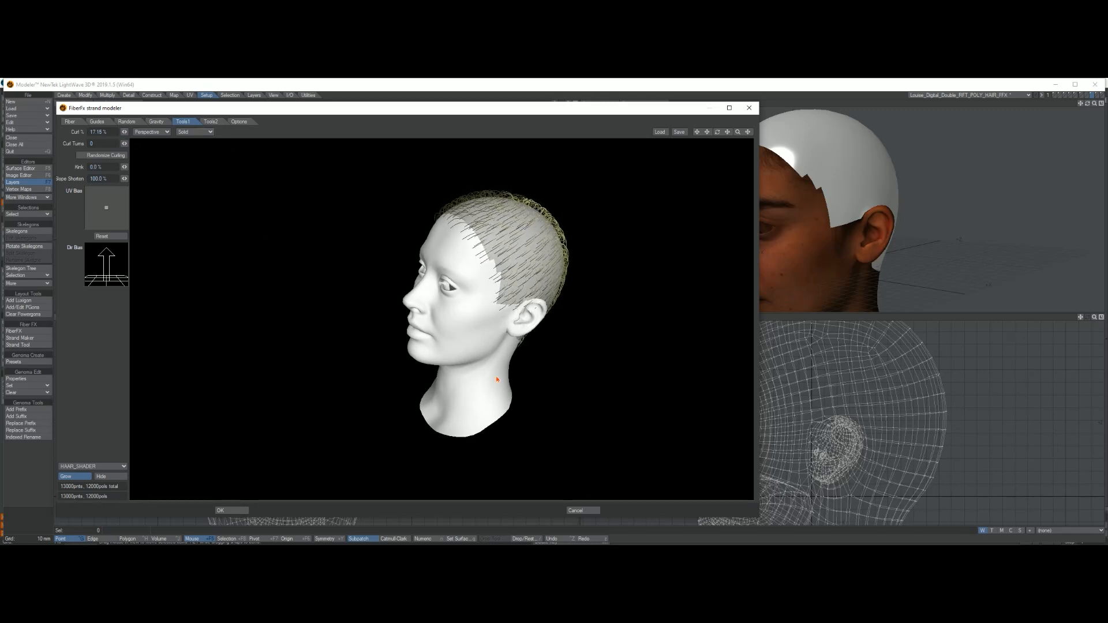
Step: Lengthen the fibers to a Fiber Length of 94 mm
left_click_drag(335, 347, 491, 283, "alt")
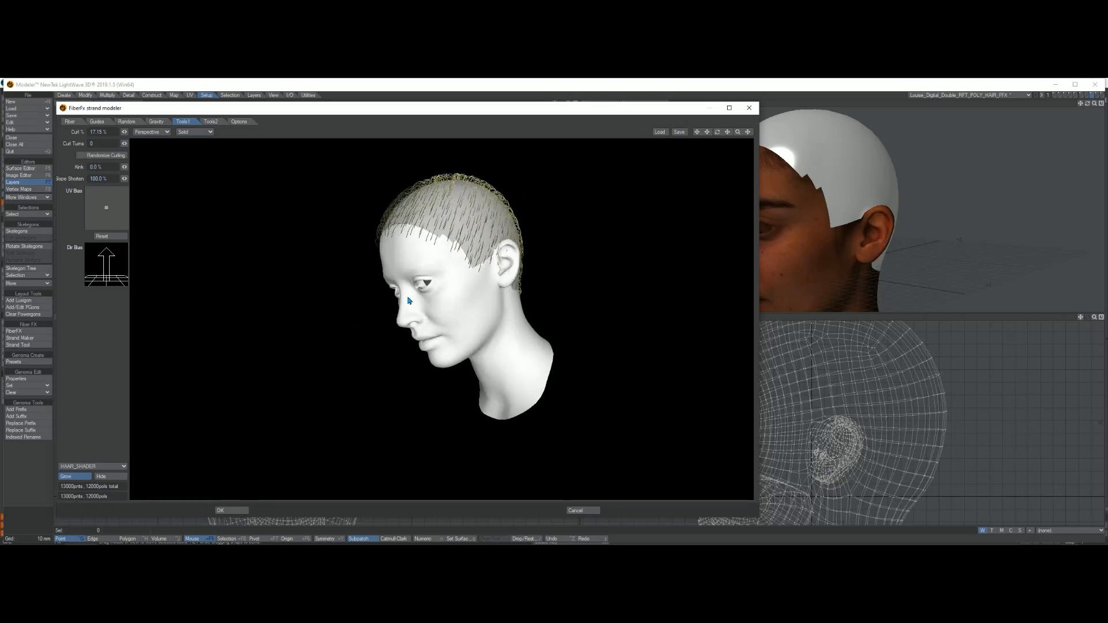
left_click_drag(514, 280, 404, 291, "alt")
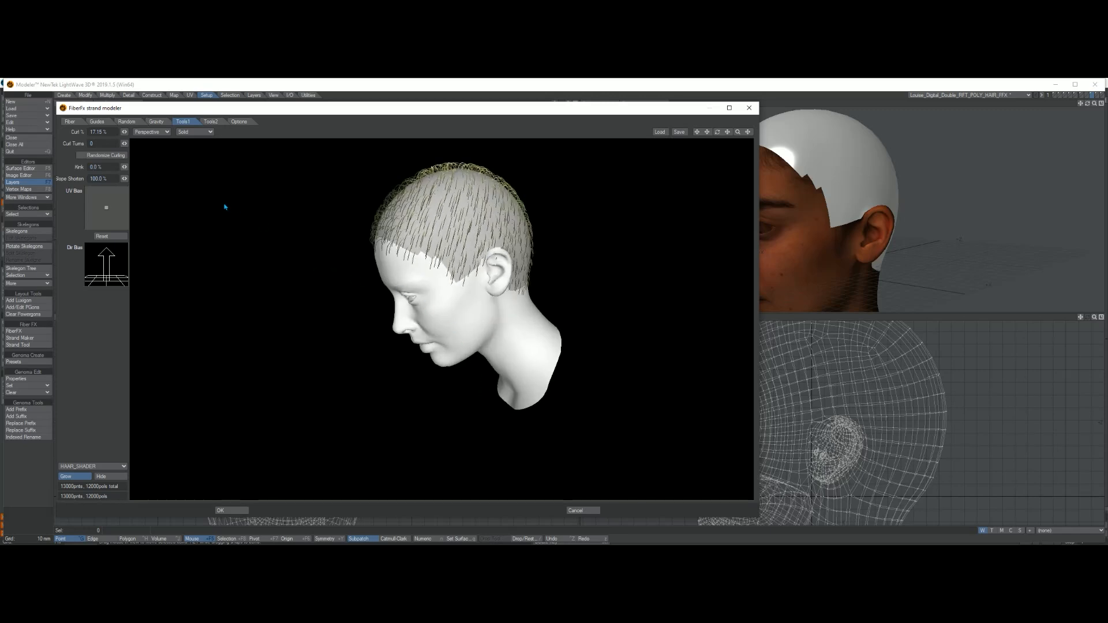
left_click(94, 122)
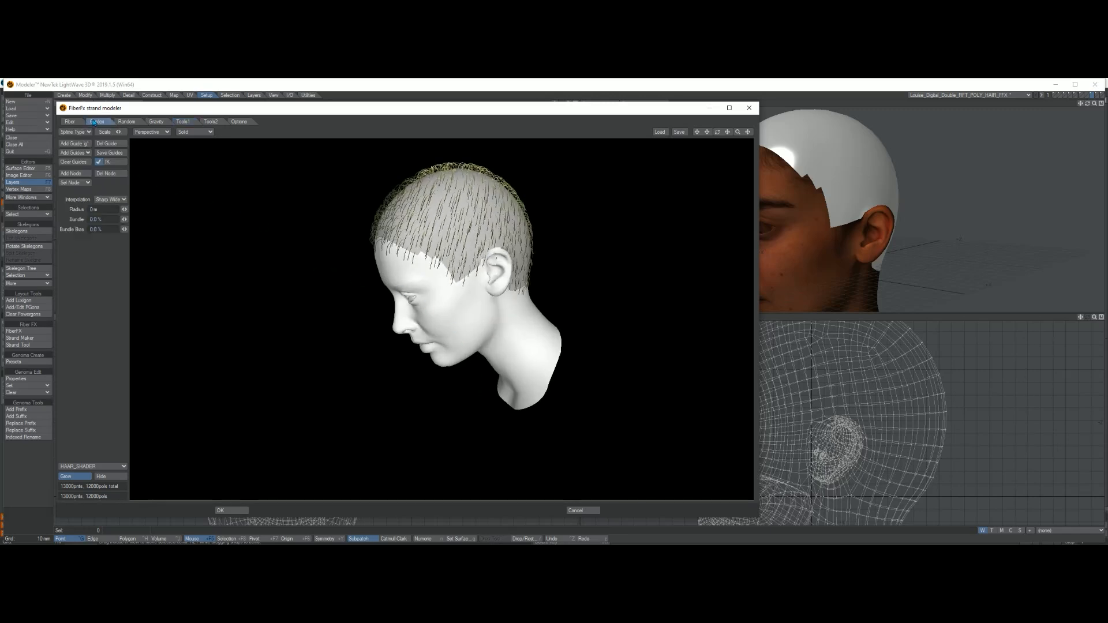
left_click(70, 122)
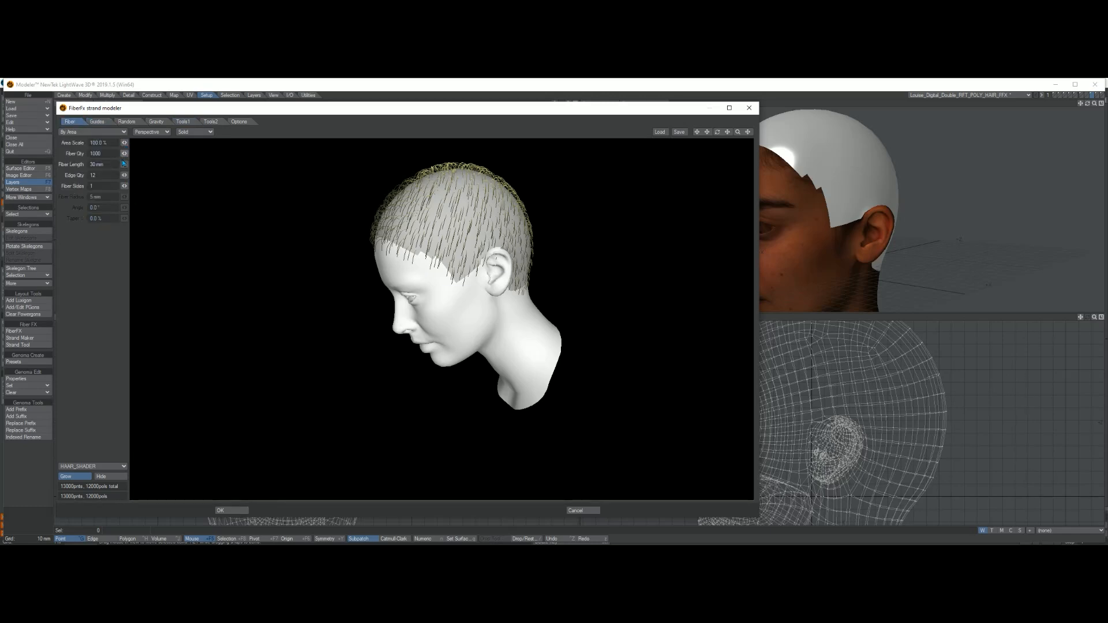
left_click_drag(123, 166, 160, 166)
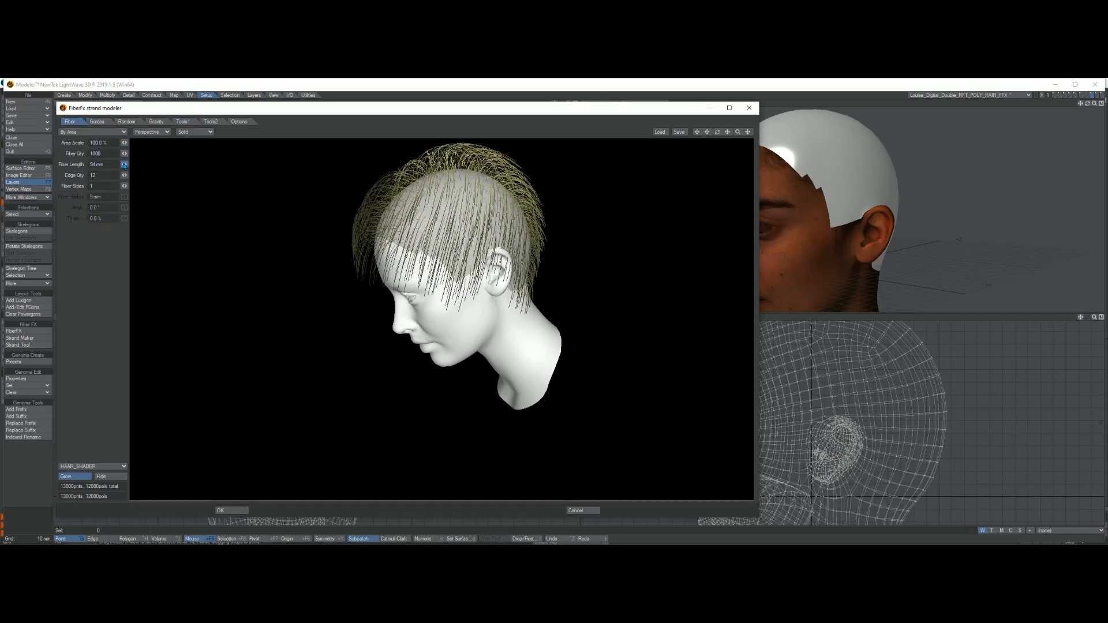
left_click_drag(379, 264, 421, 317, "alt")
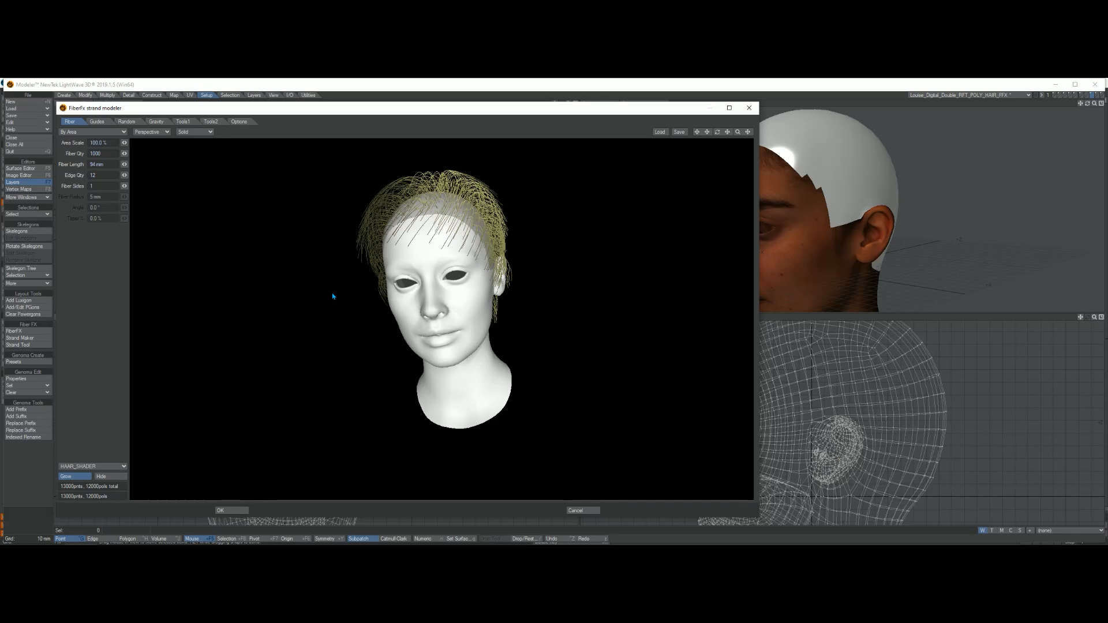
Step: Load the poper1 preset from the GIRL_FFX_SHORT_HAIR\HAIRSET folder on Clients (F:)
left_click(660, 131)
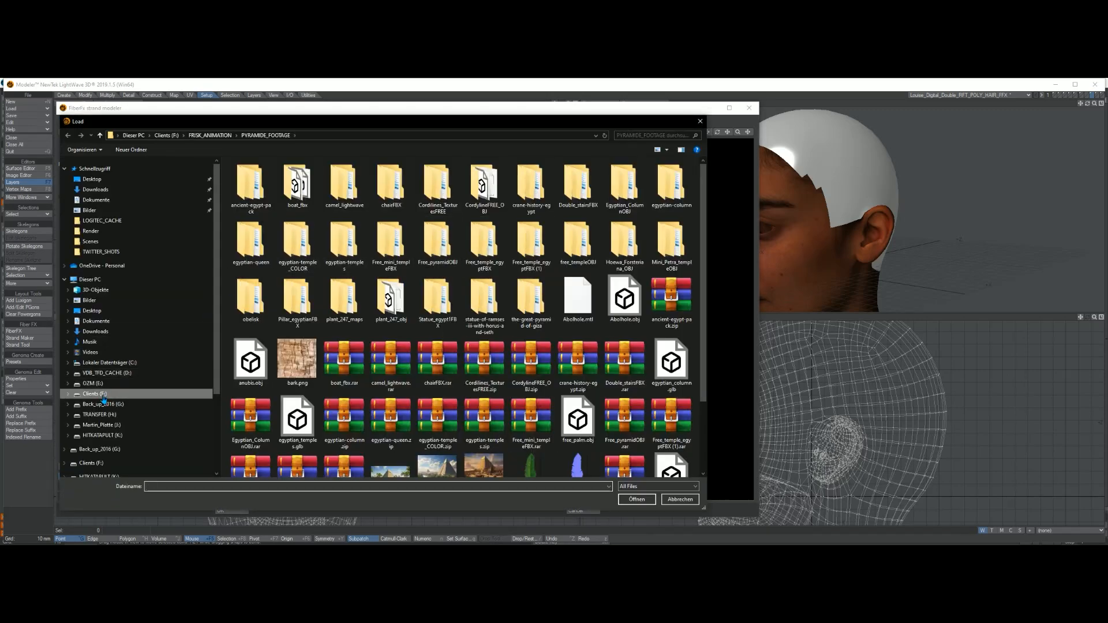
left_click(91, 394)
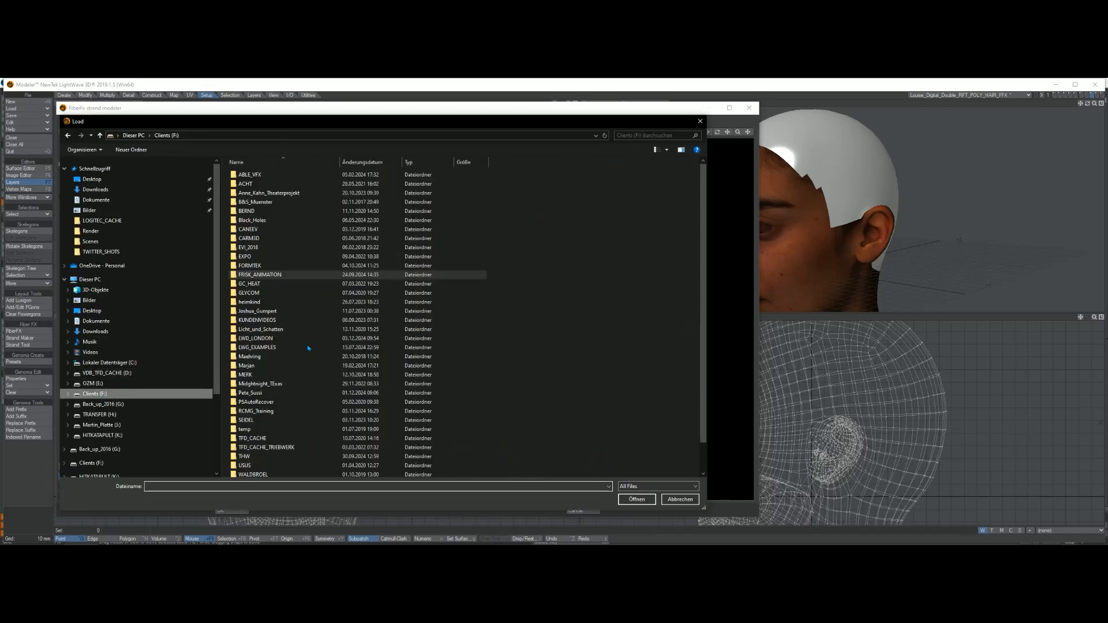
double_click(263, 338)
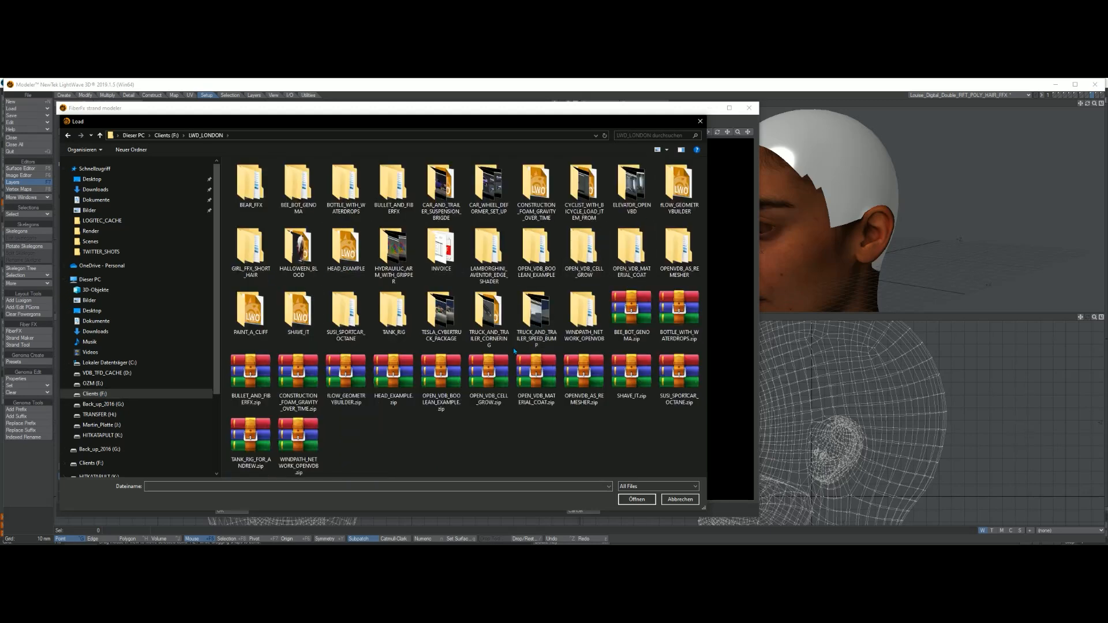
double_click(256, 253)
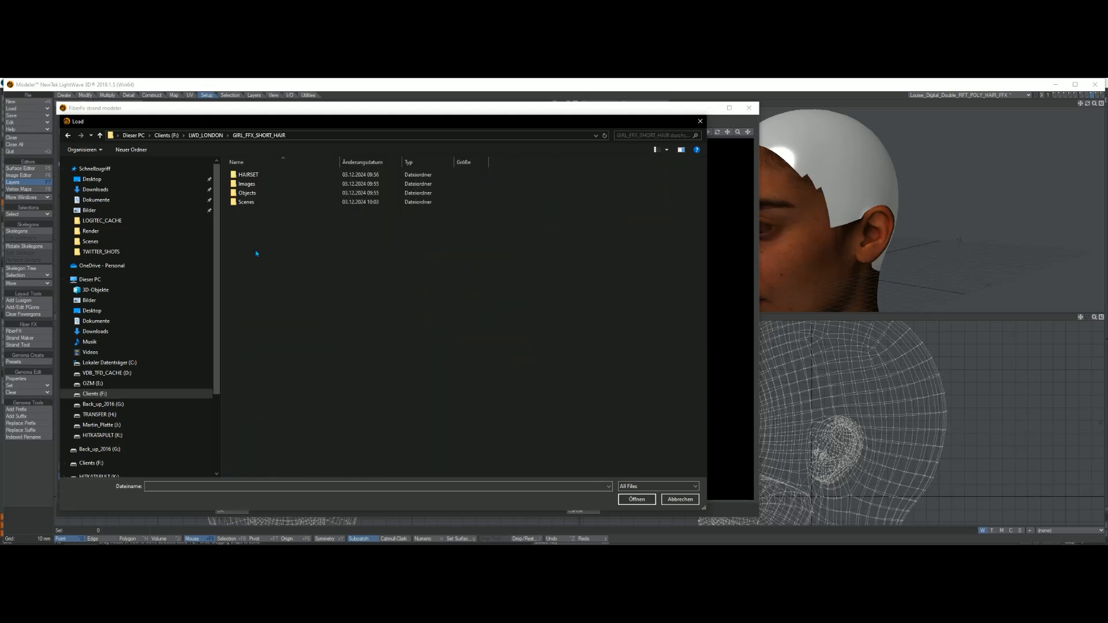
double_click(259, 175)
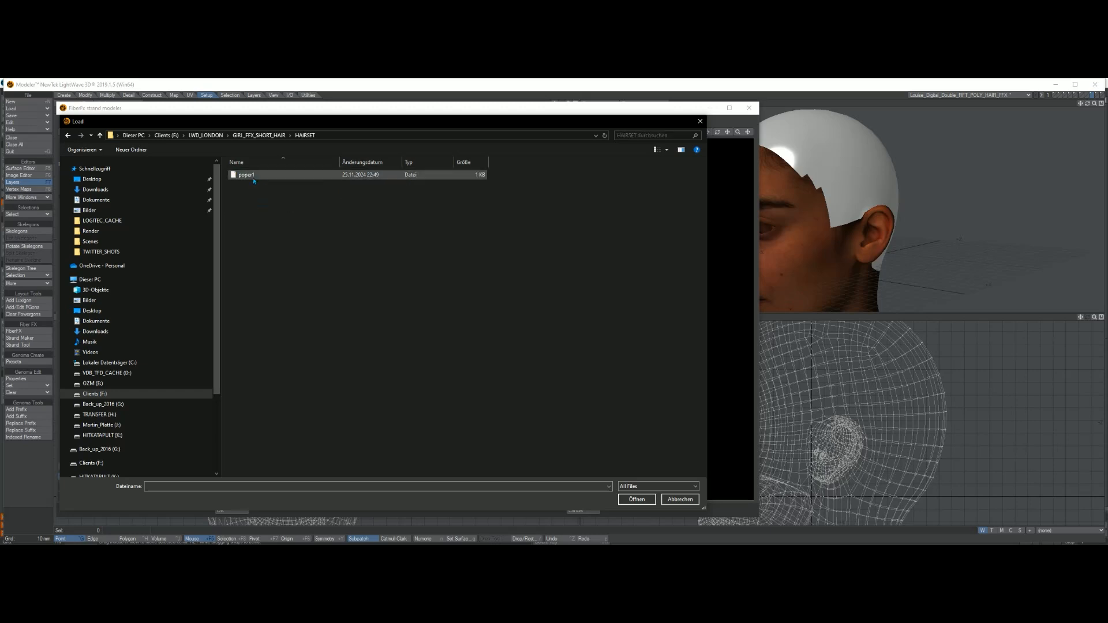
left_click(254, 175)
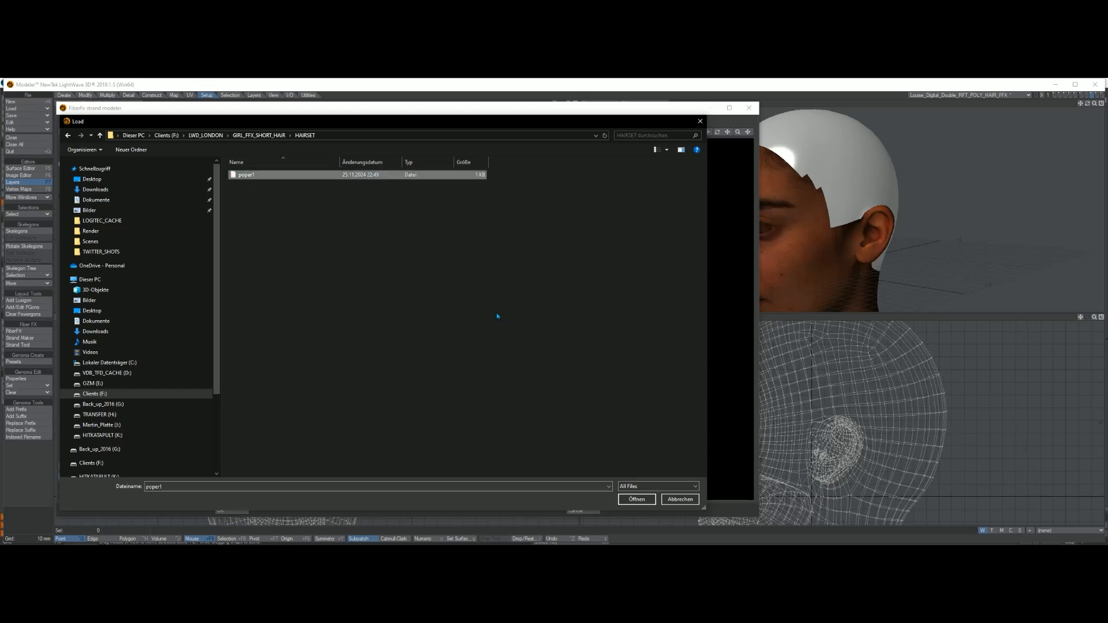
left_click(655, 500)
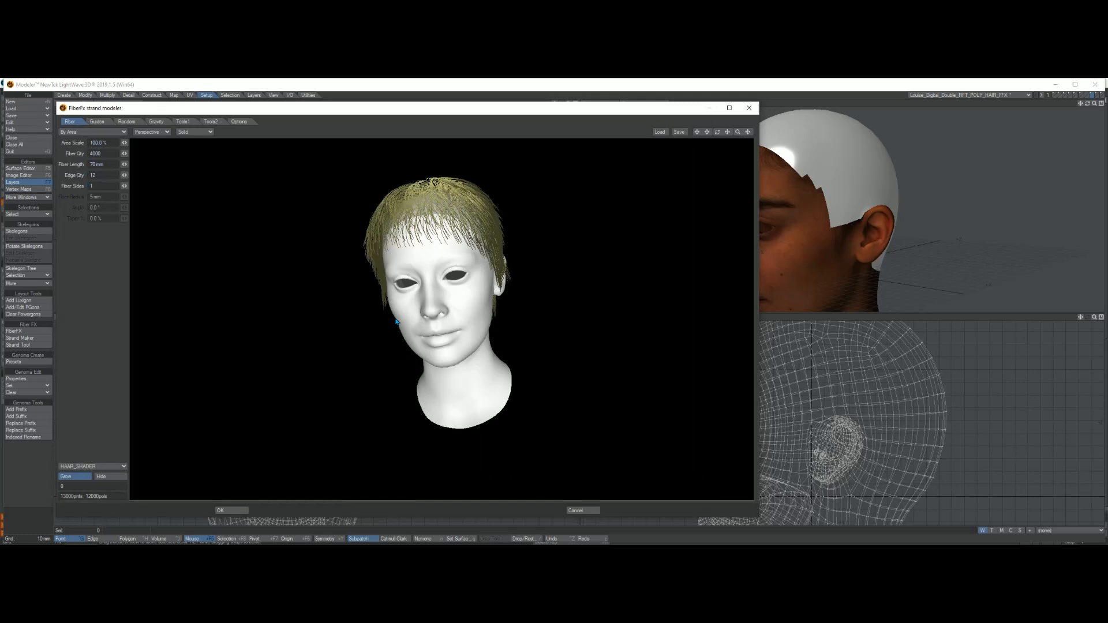
Step: Inspect the loaded hairstyle around the head and close the strand modeler
mouse_move(519, 335)
left_mouse_down()
mouse_move(399, 329)
mouse_move(507, 371)
mouse_move(596, 376)
mouse_move(427, 372)
mouse_move(496, 398)
mouse_move(332, 393)
mouse_move(571, 379)
mouse_move(409, 402)
mouse_move(471, 321)
mouse_move(369, 304)
mouse_move(505, 336)
left_mouse_up()
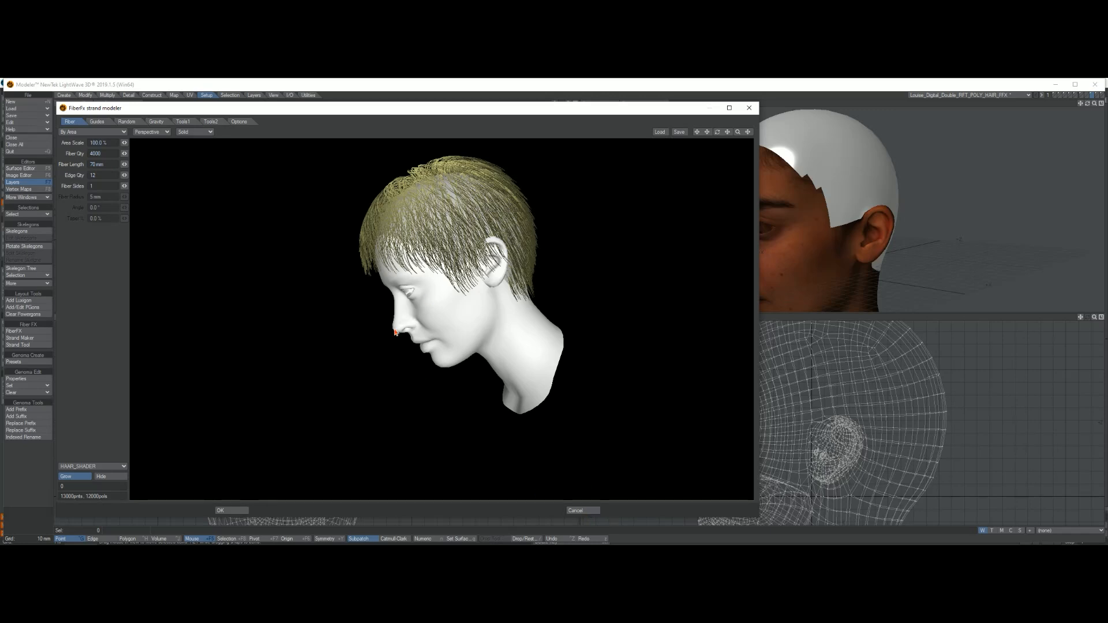
left_click_drag(452, 300, 408, 326)
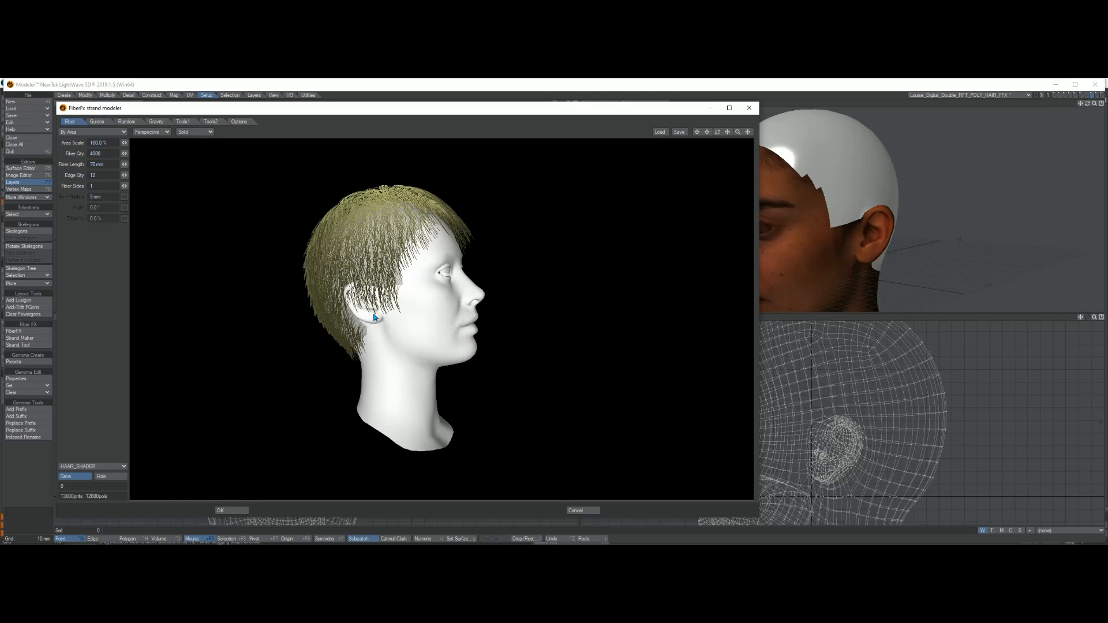
left_click_drag(374, 317, 409, 397)
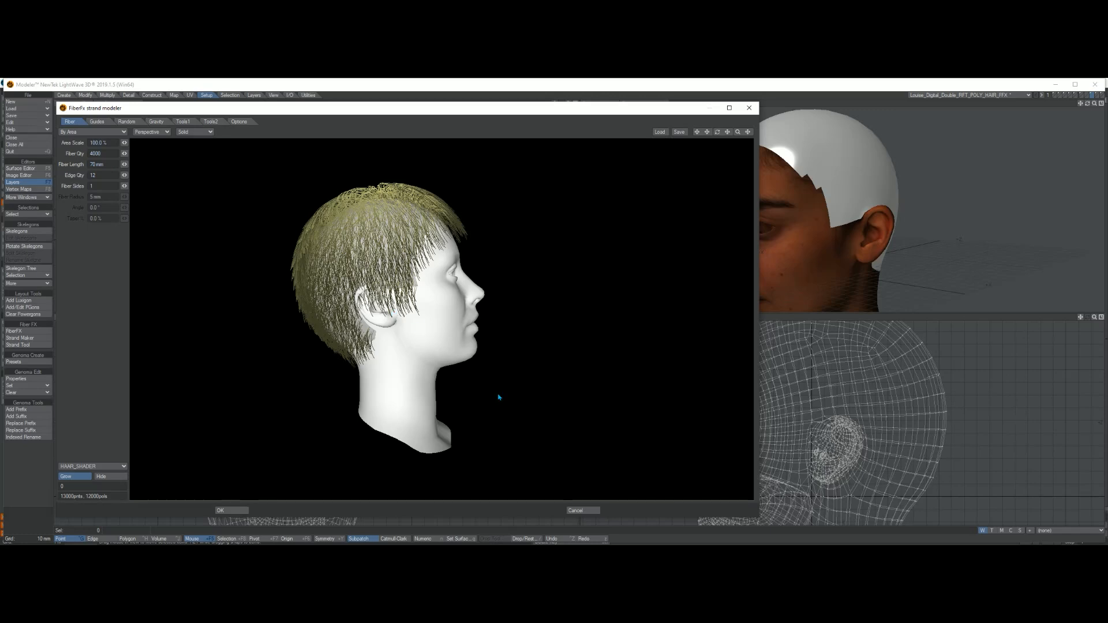
left_click(582, 511)
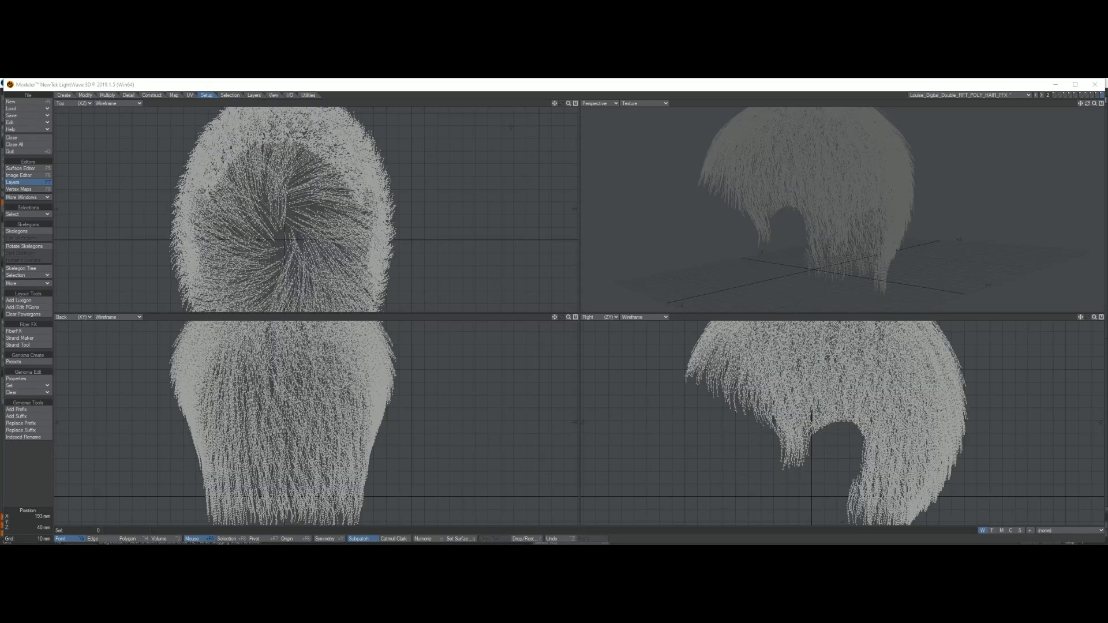
Step: Close the hair object in Modeler without saving changes
left_click_drag(569, 103, 538, 104)
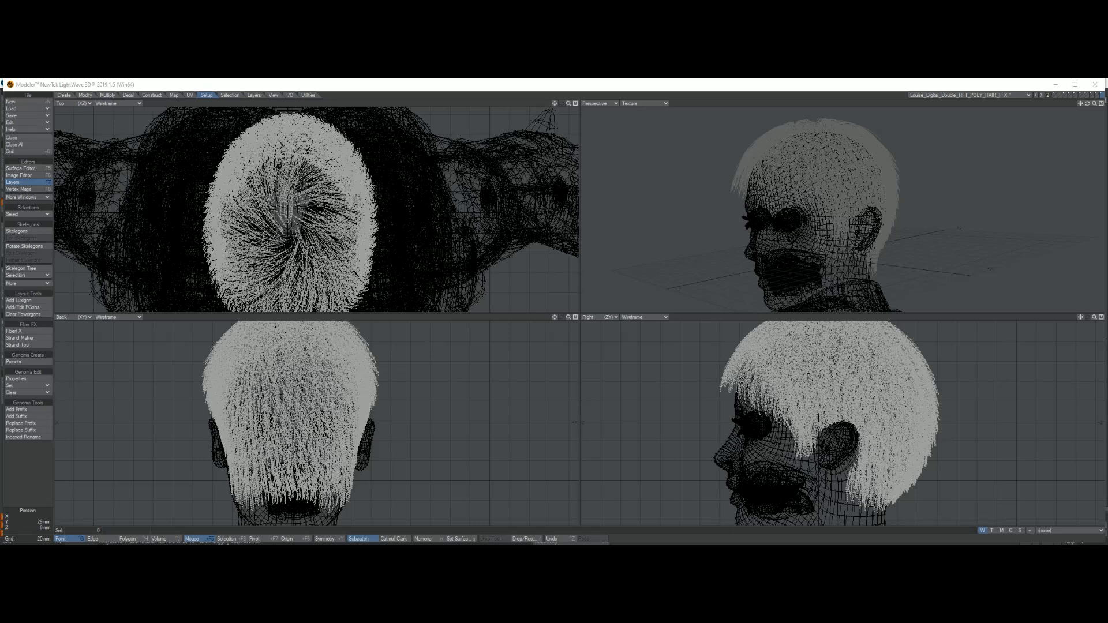
left_click(856, 423)
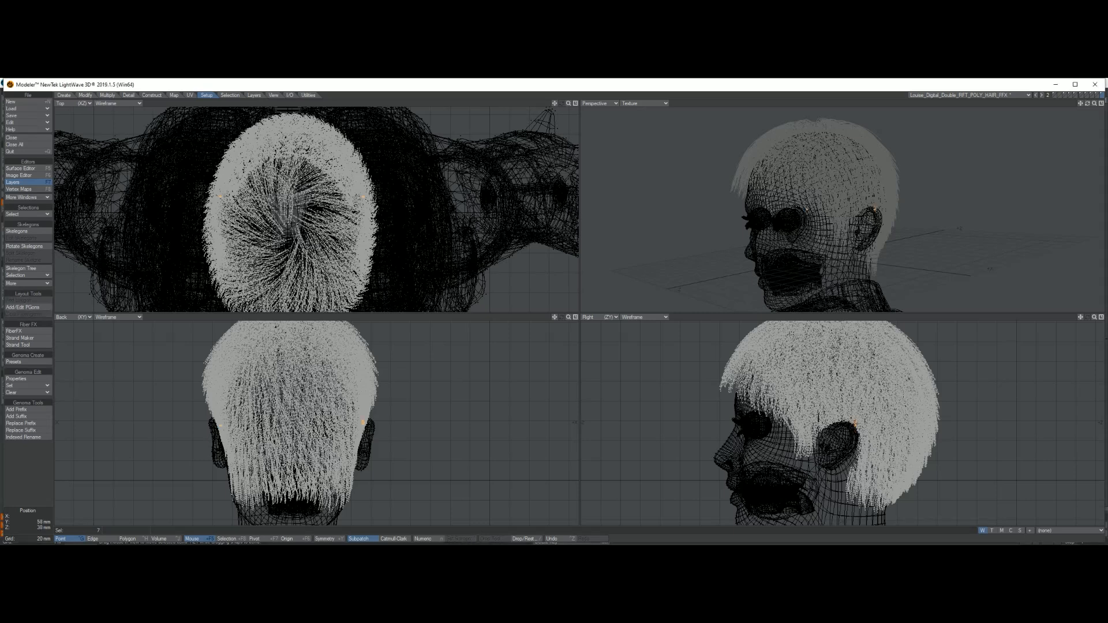
left_click(36, 489)
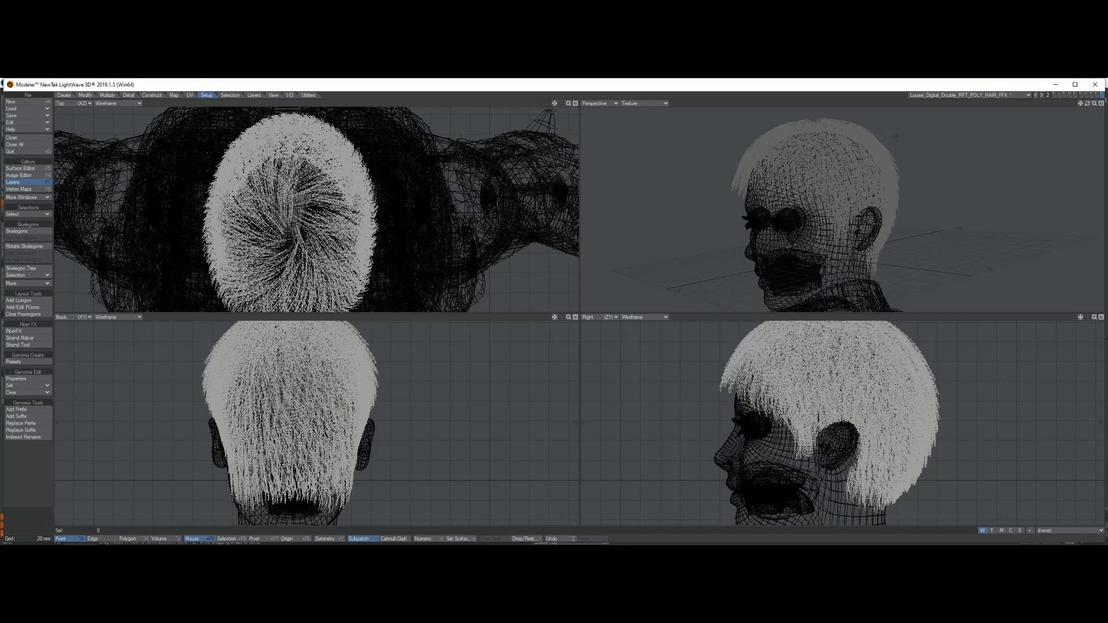
left_click(1095, 85)
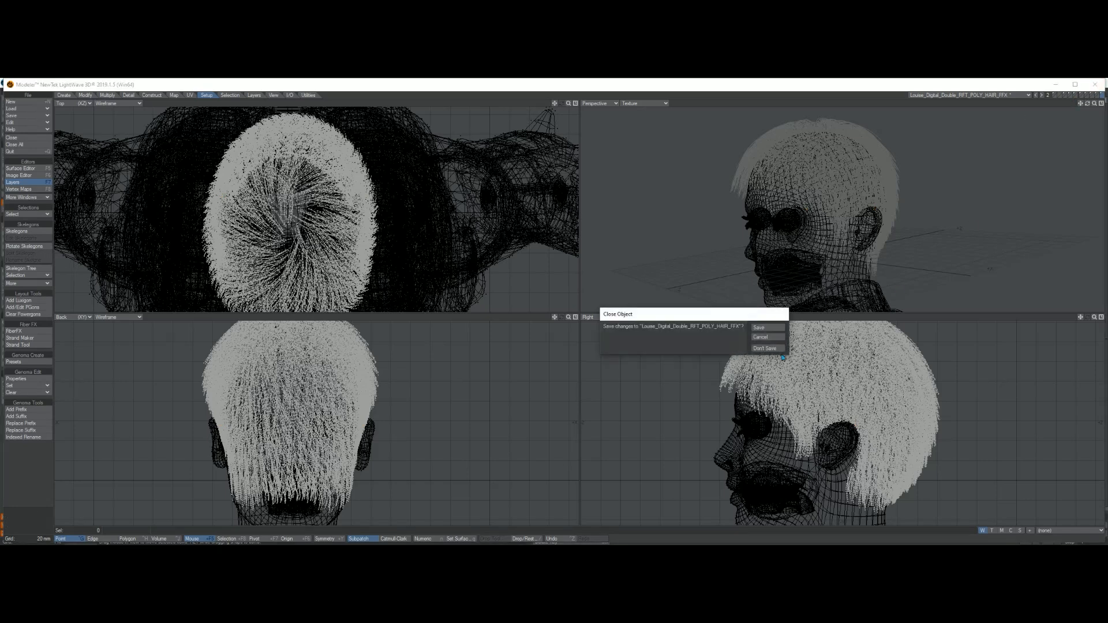
left_click(763, 348)
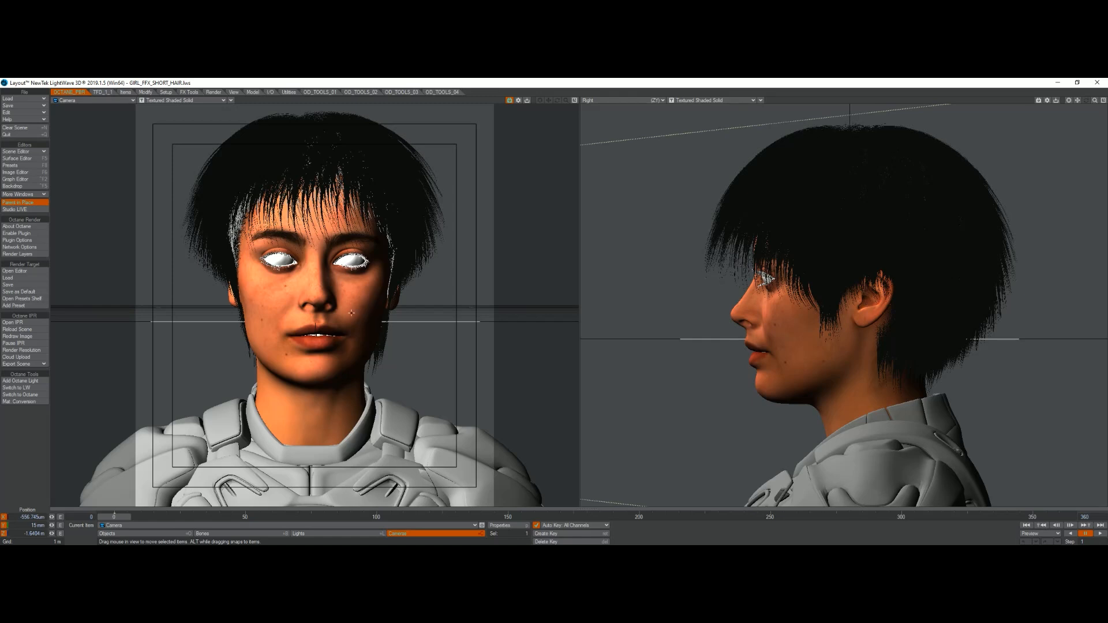
Step: In Layout, open the FiberFX panel for the hair object
left_click(191, 93)
left_click(23, 451)
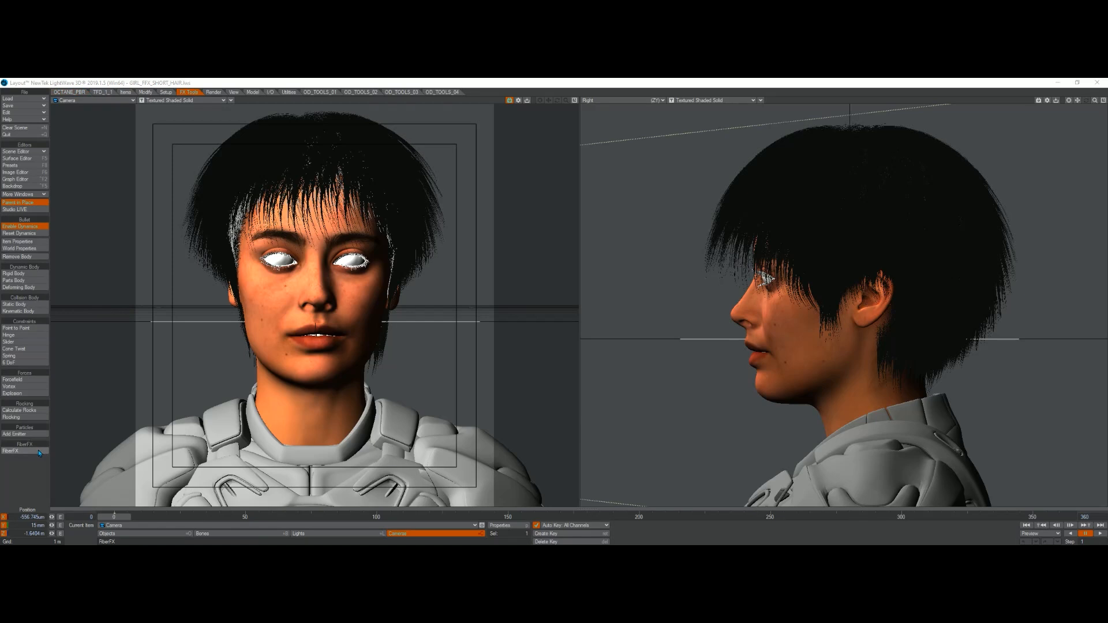
left_click(316, 290)
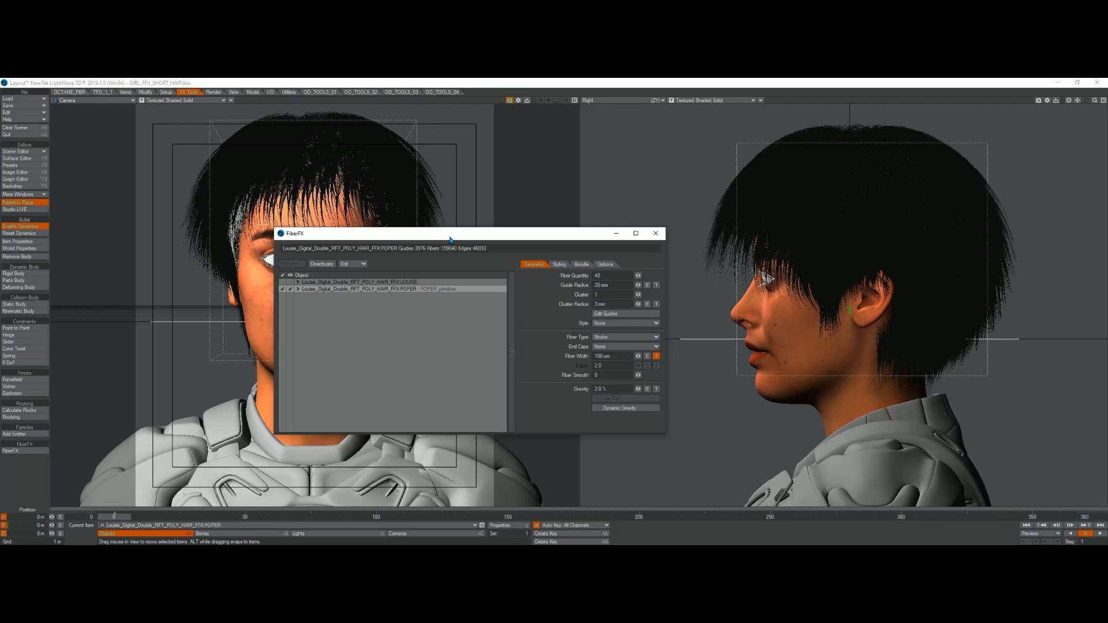
left_click_drag(451, 239, 562, 304)
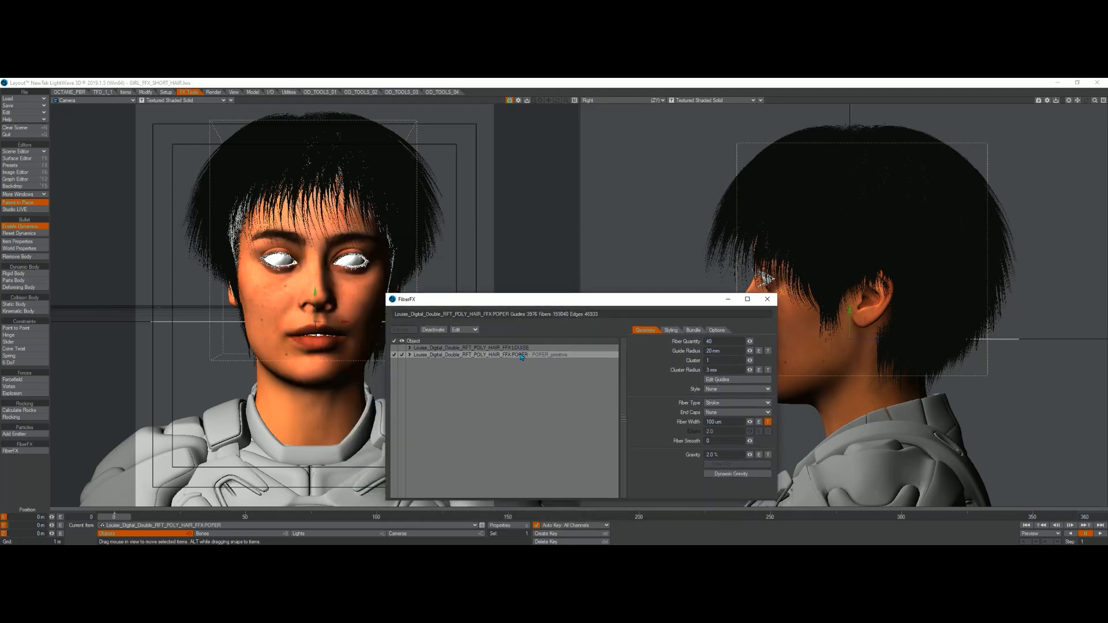
Step: Toggle the POPER fiber layer off and on to compare fibers with guides, and view its Options settings
left_click(394, 355)
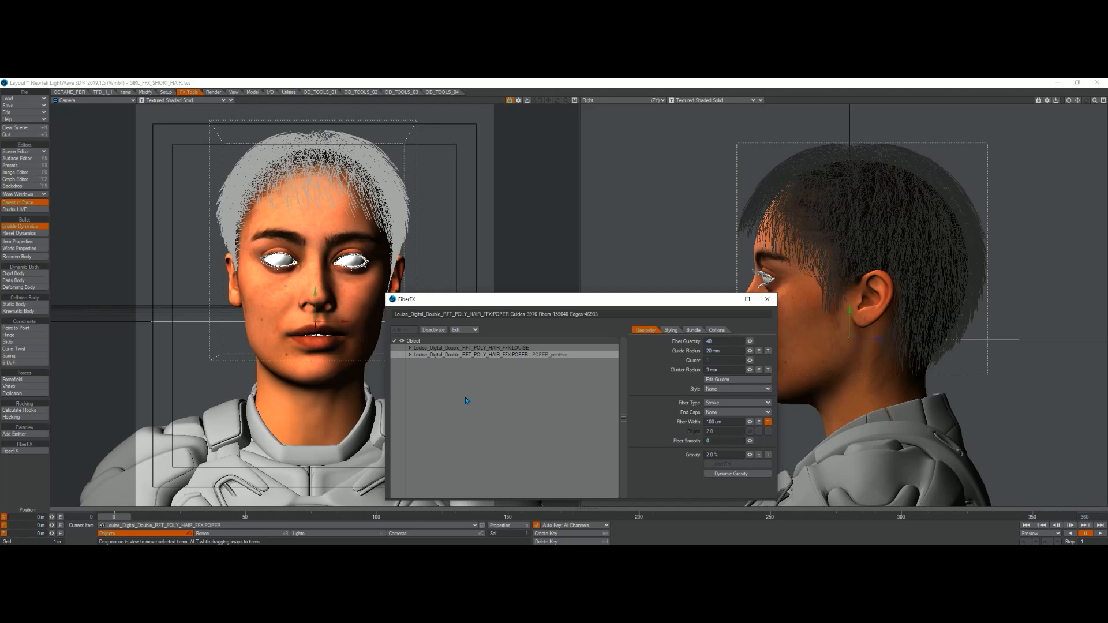
left_click(395, 356)
left_click(402, 355)
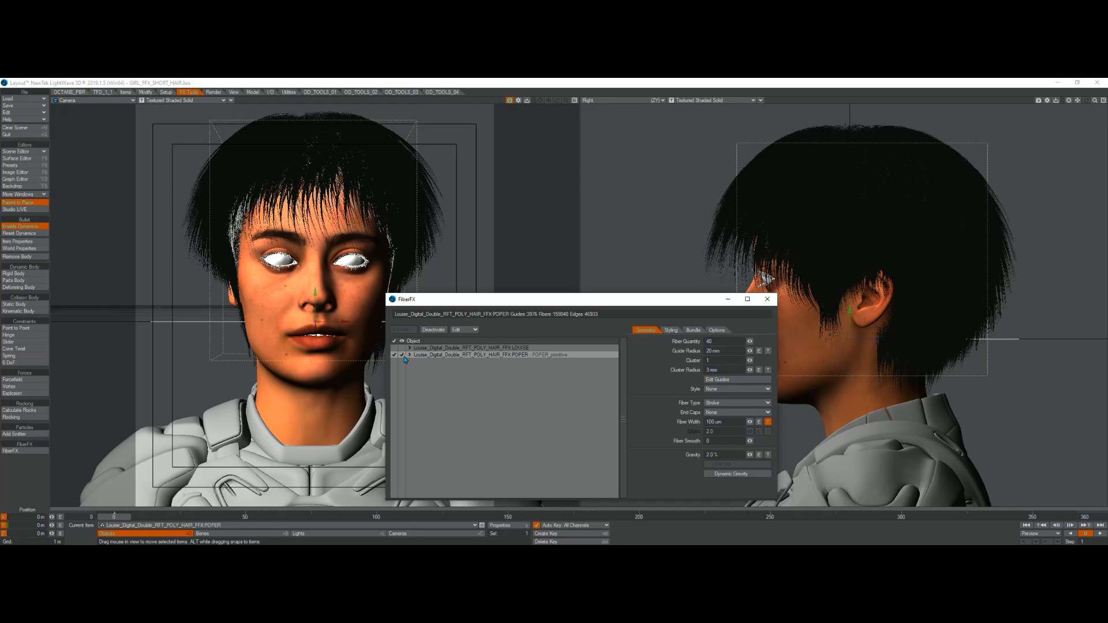
left_click(717, 330)
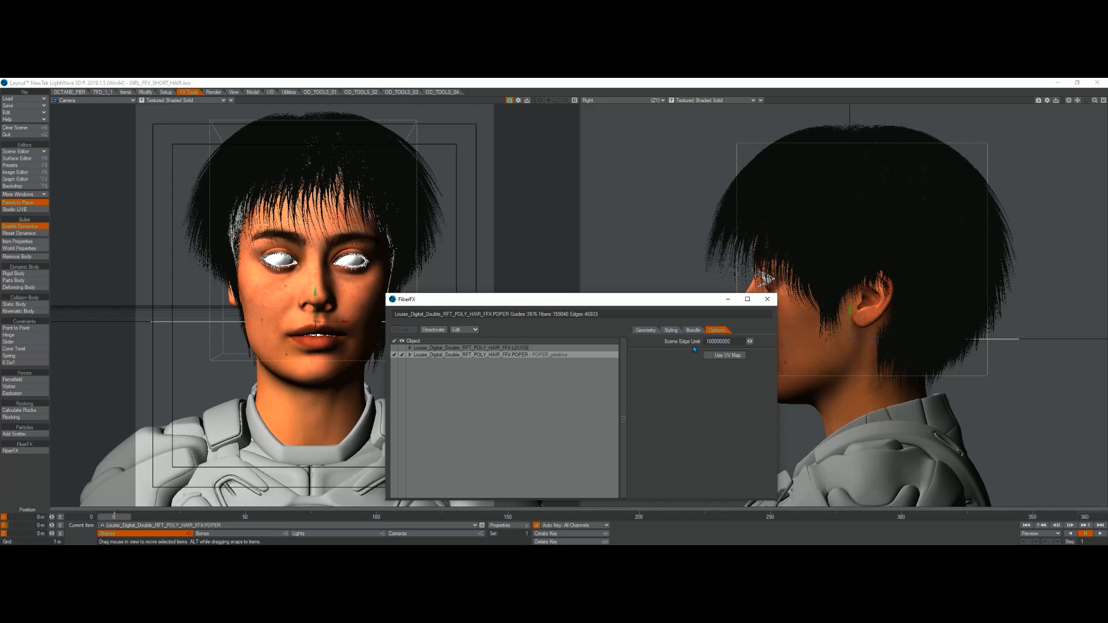
Step: Preview the hair in the Octane IPR render window, then close the preview and re-enable the POPER layer
left_click(403, 355)
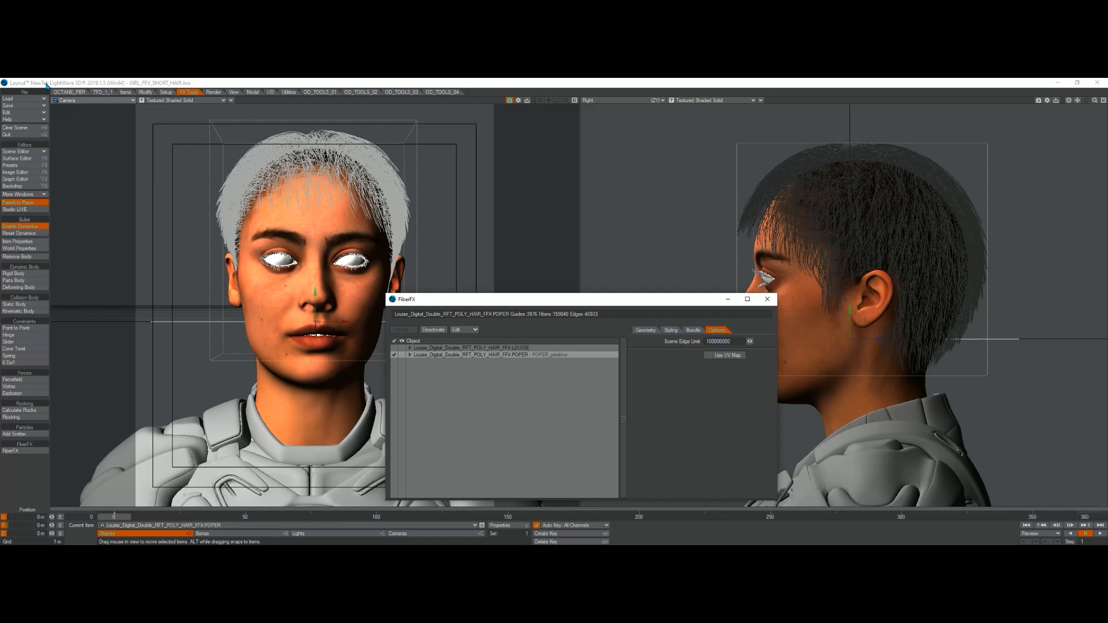
left_click(67, 92)
left_click(28, 322)
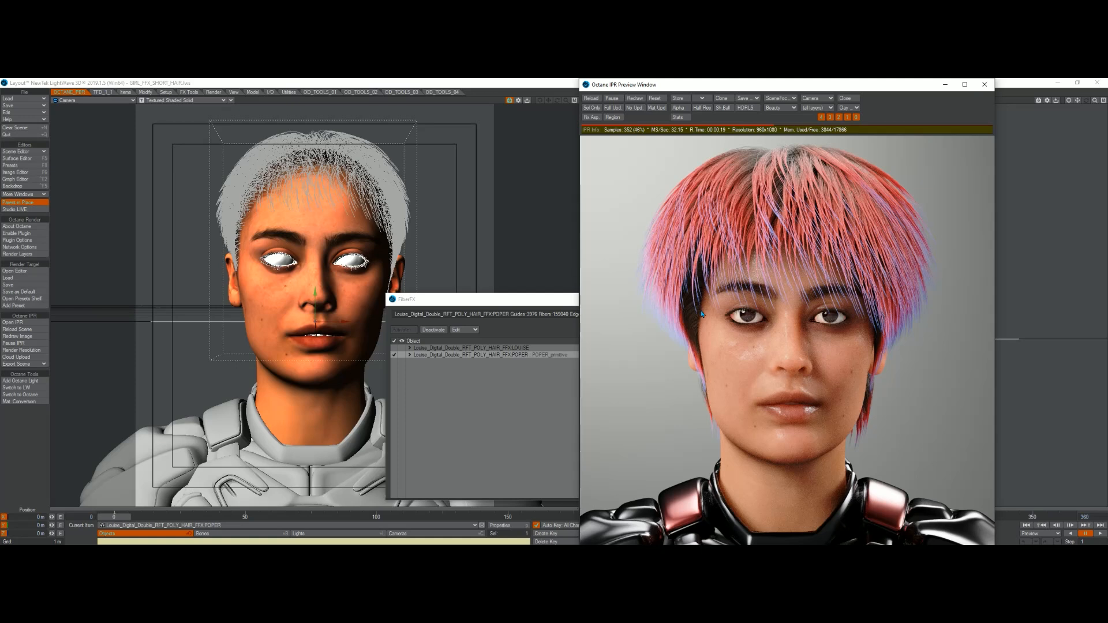
key("Escape")
left_click(402, 359)
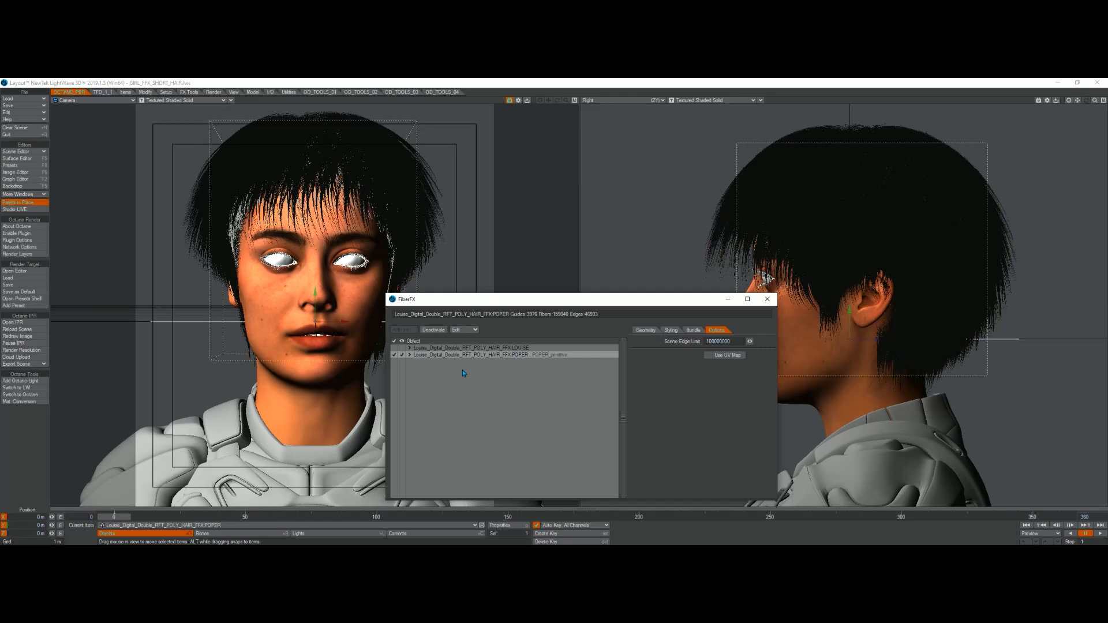
Step: Try to set the POPER layer's fiber quantity to 1 in the Geometry settings
left_click_drag(486, 306, 425, 265)
left_click(584, 290)
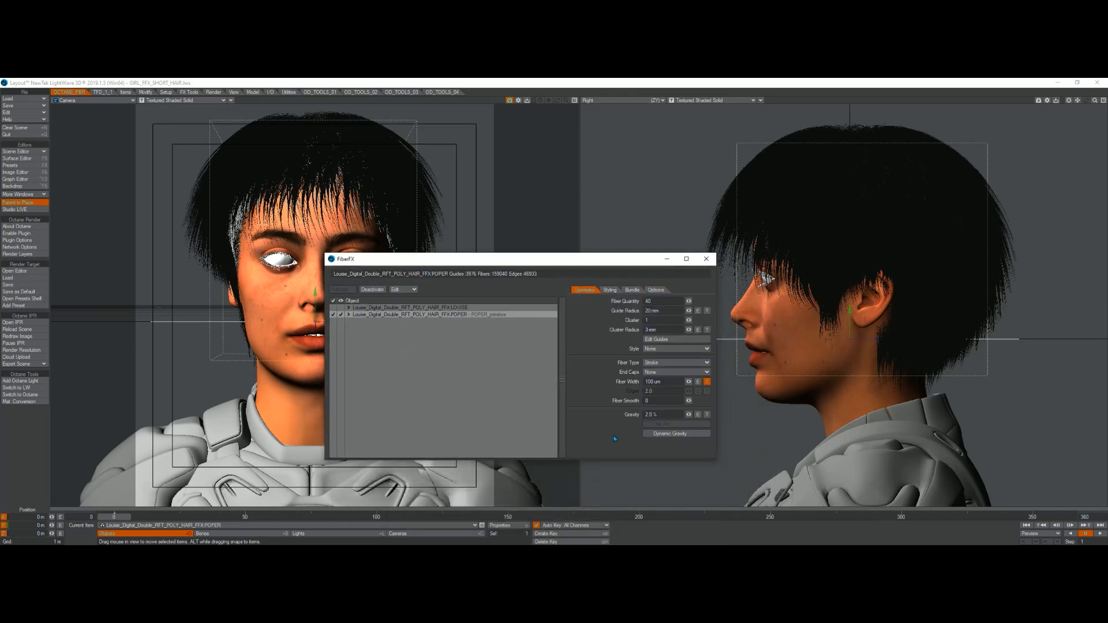
left_click_drag(652, 301, 628, 304)
type("1")
key("Return")
Step: Open the Fiber Width gradient texture, inspect its keys, and close the Texture Editor
left_click(671, 383)
left_click(707, 381)
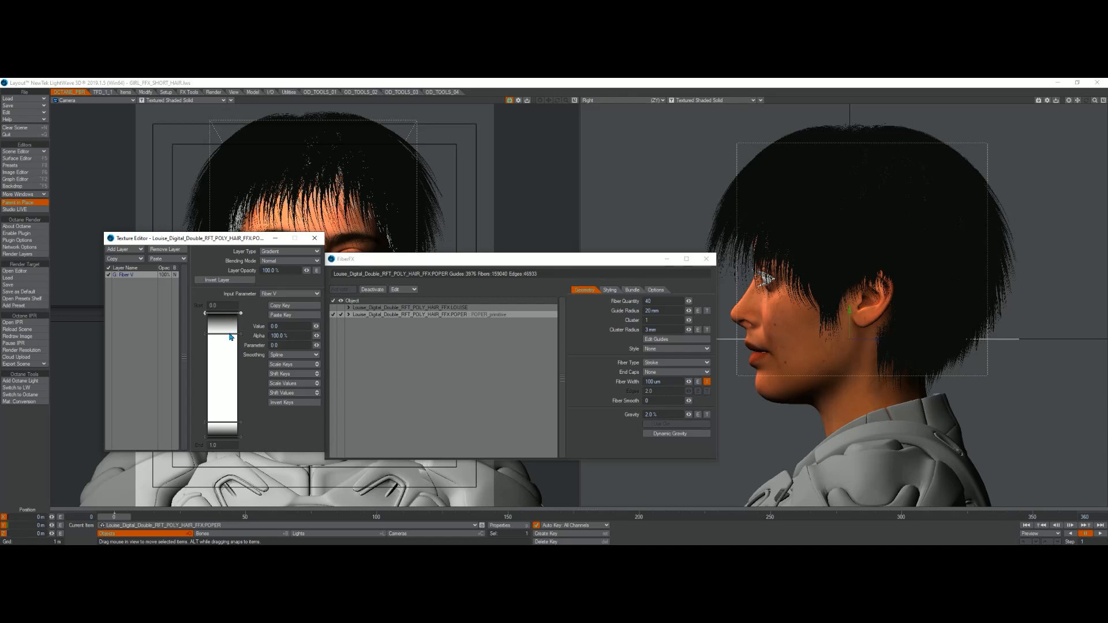
left_click(223, 439)
left_click(314, 238)
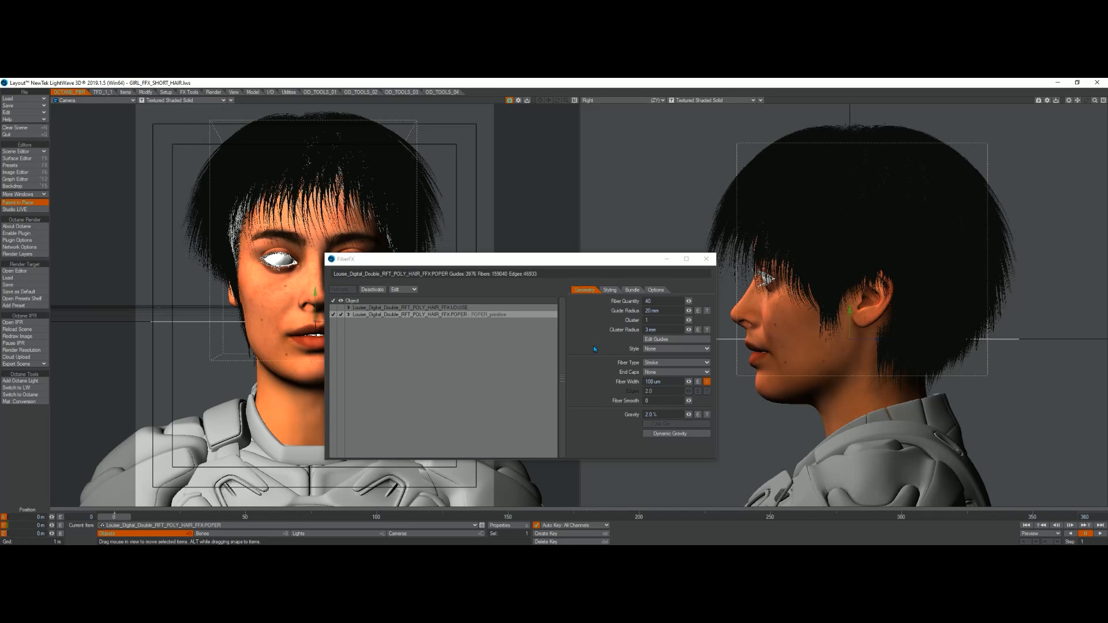
Step: Browse the Styling and Bundle settings of the POPER layer
left_click(610, 290)
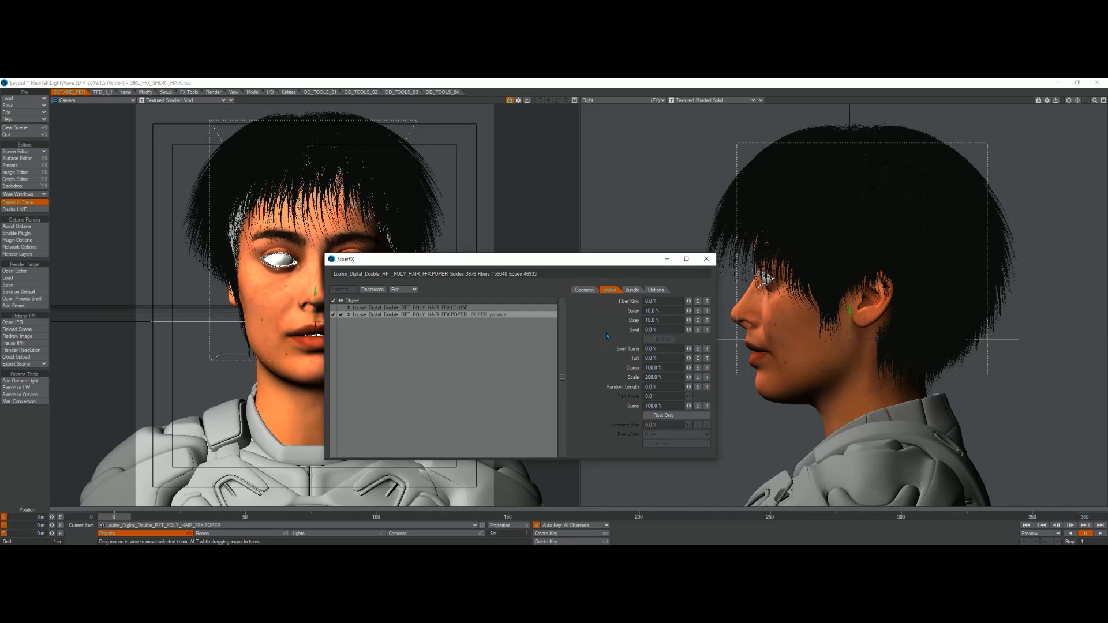
left_click(632, 290)
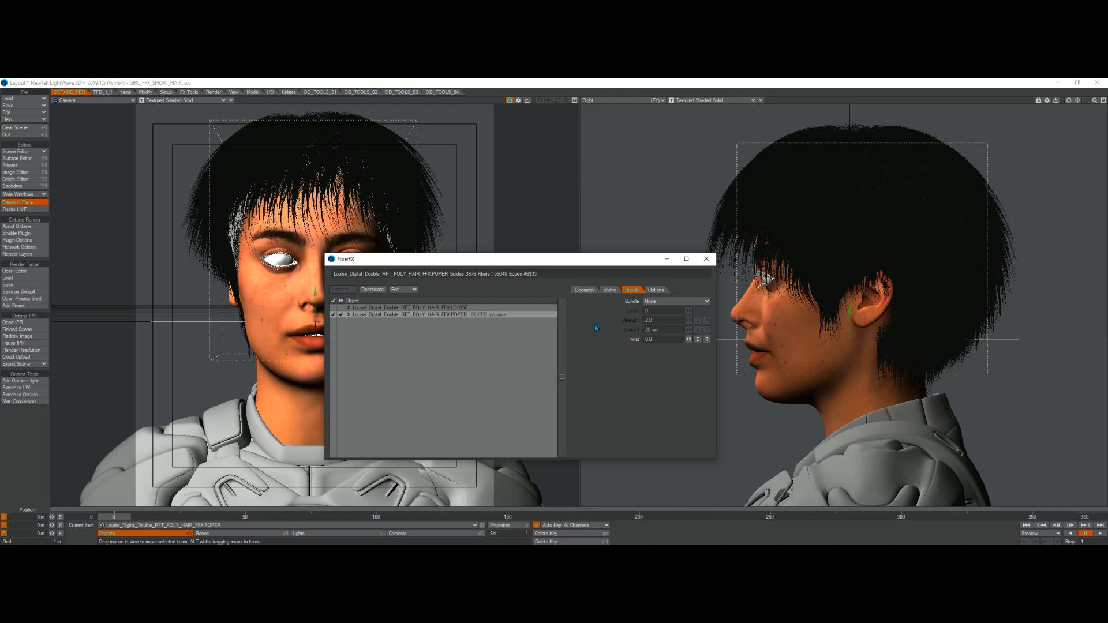
left_click(610, 290)
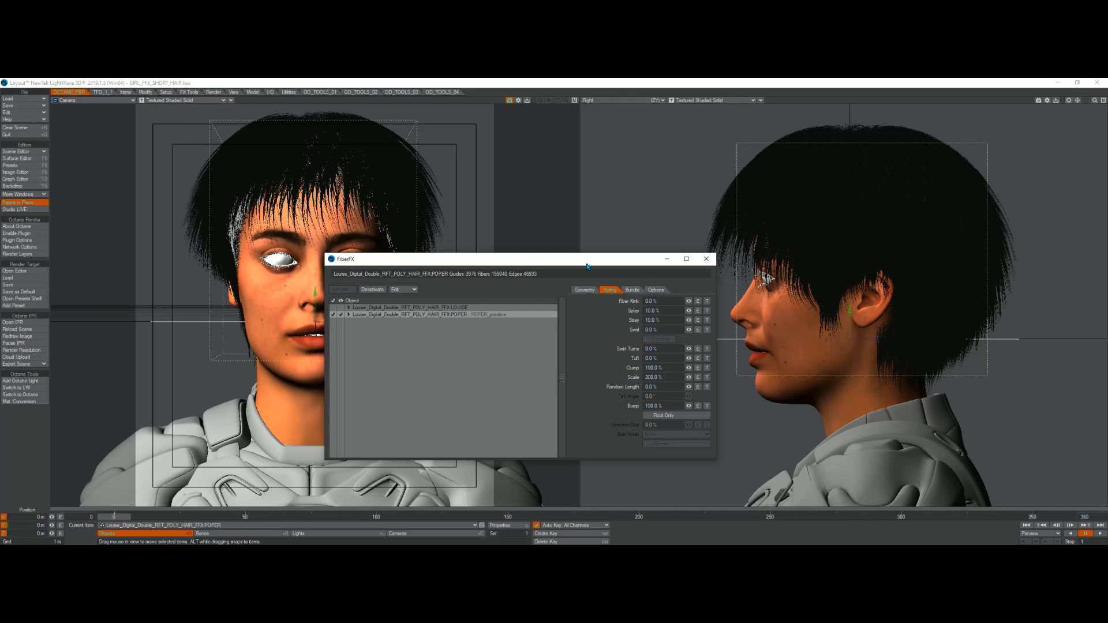
Step: Set the Clump value in the Styling settings to 0 %
left_click_drag(585, 262, 549, 318)
left_click_drag(630, 423, 594, 426)
key("BackSpace")
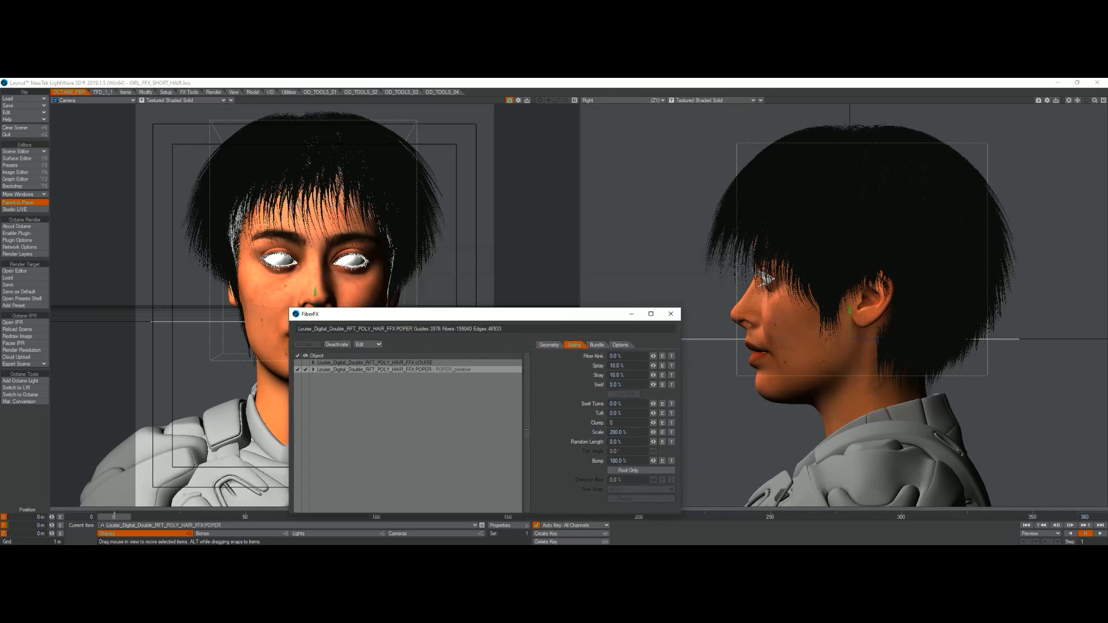
type("0")
key("Return")
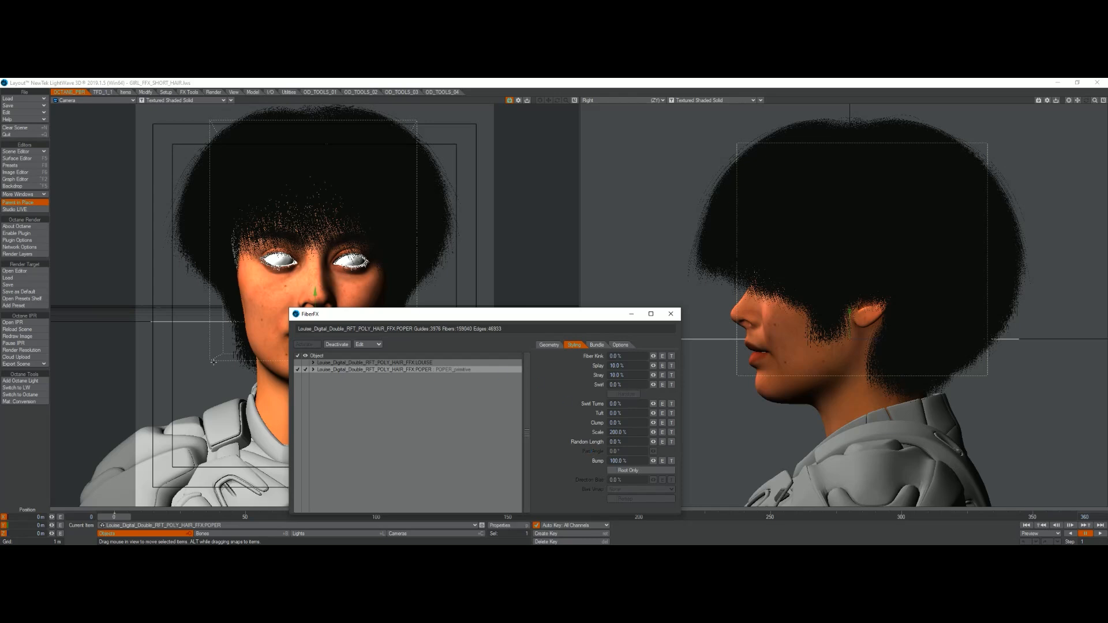
Step: Open the Octane IPR preview and set Clump back to 100 %
left_click(12, 322)
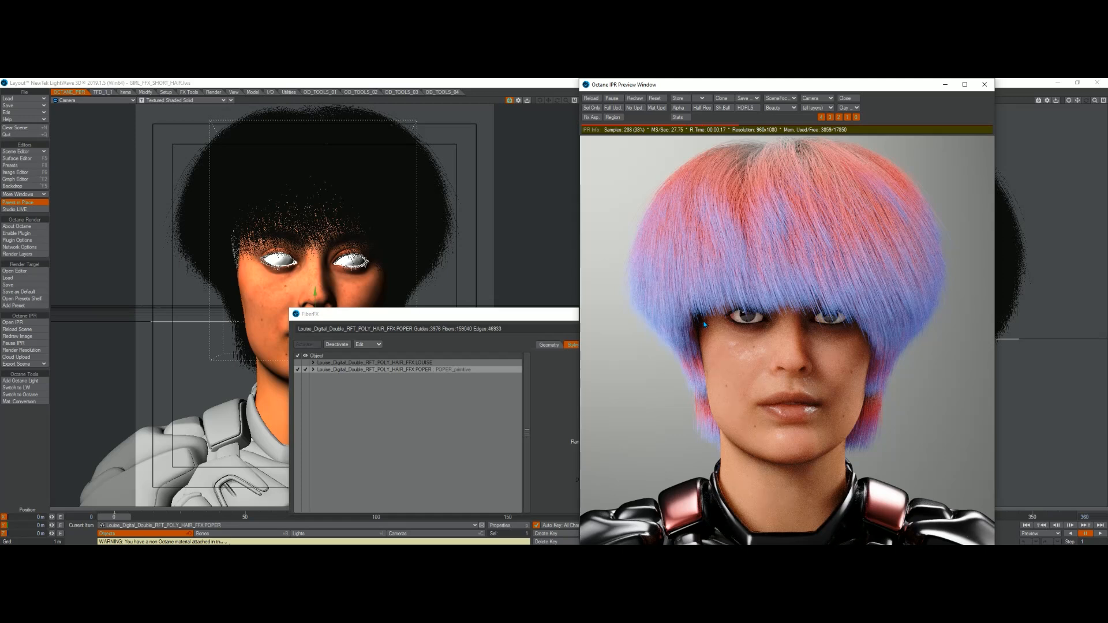
left_click_drag(519, 317, 375, 261)
left_click(470, 366)
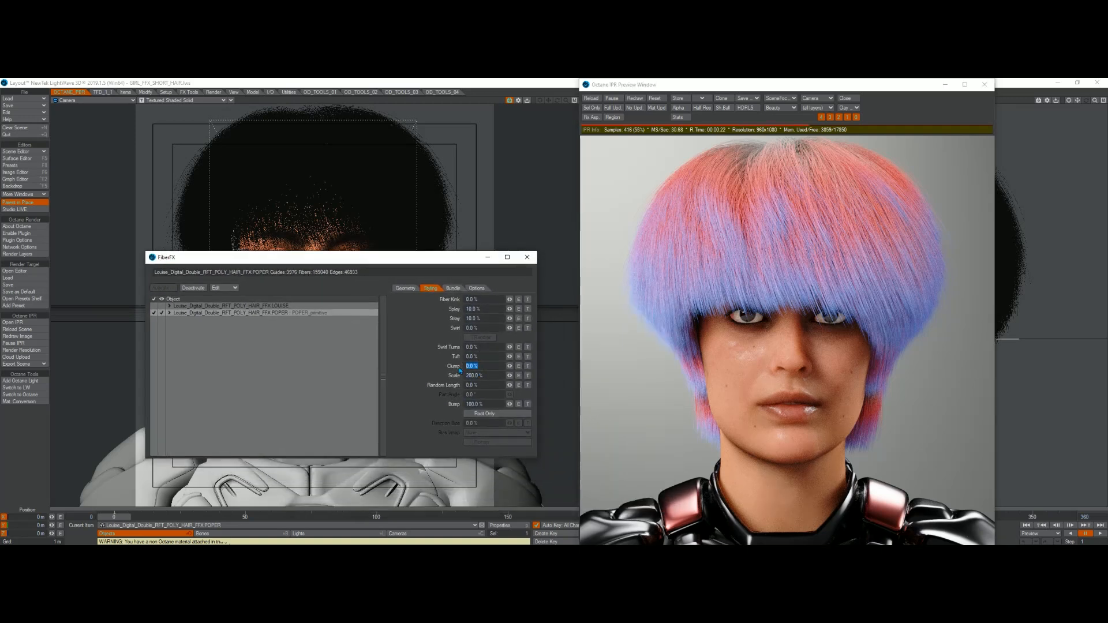
type("100")
key("Return")
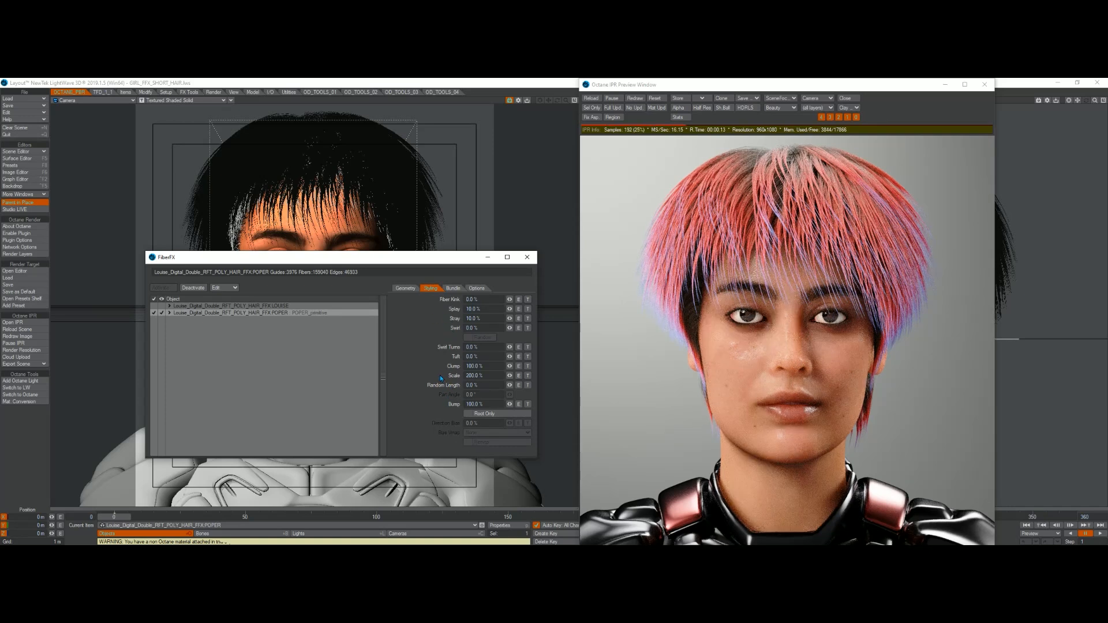
Step: Set the fiber Scale to 100 %
left_click(488, 375)
type("100")
key("Return")
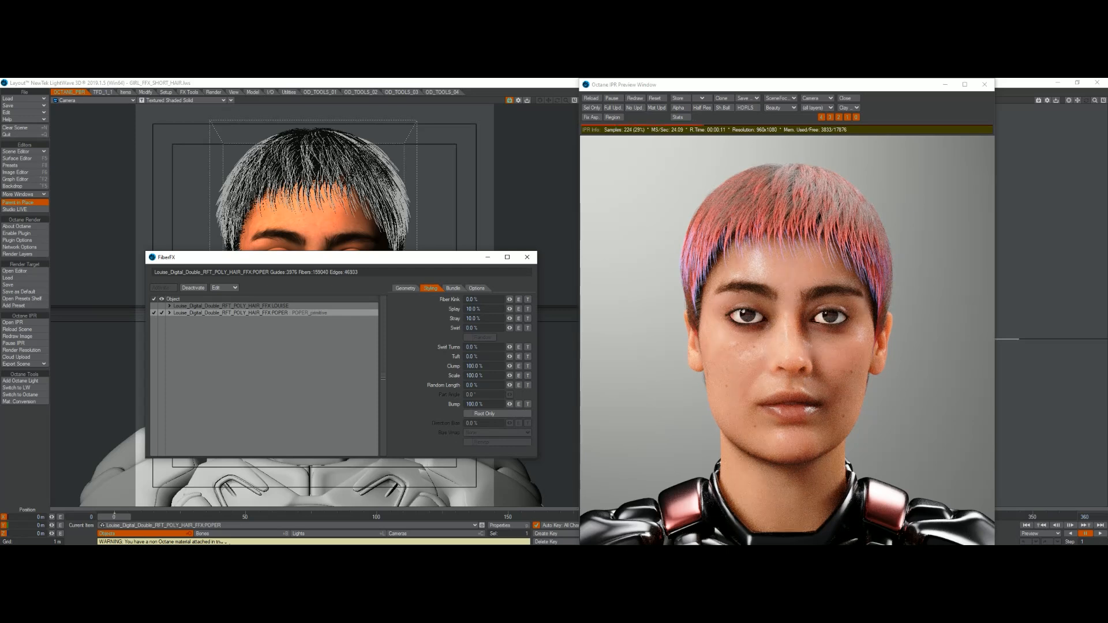
Step: Set the Random Length to 100 %
double_click(486, 375)
key("Tab")
key("BackSpace")
type("100")
key("Return")
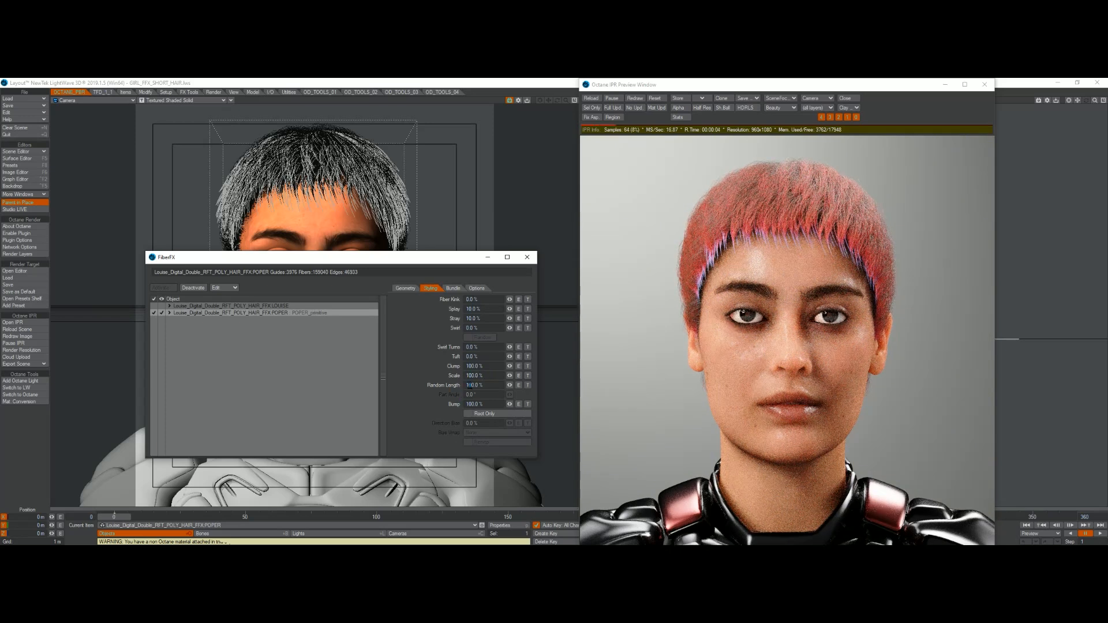
Step: Set Scale back to 200 % and Random Length to 0 %
type("200")
key("Return")
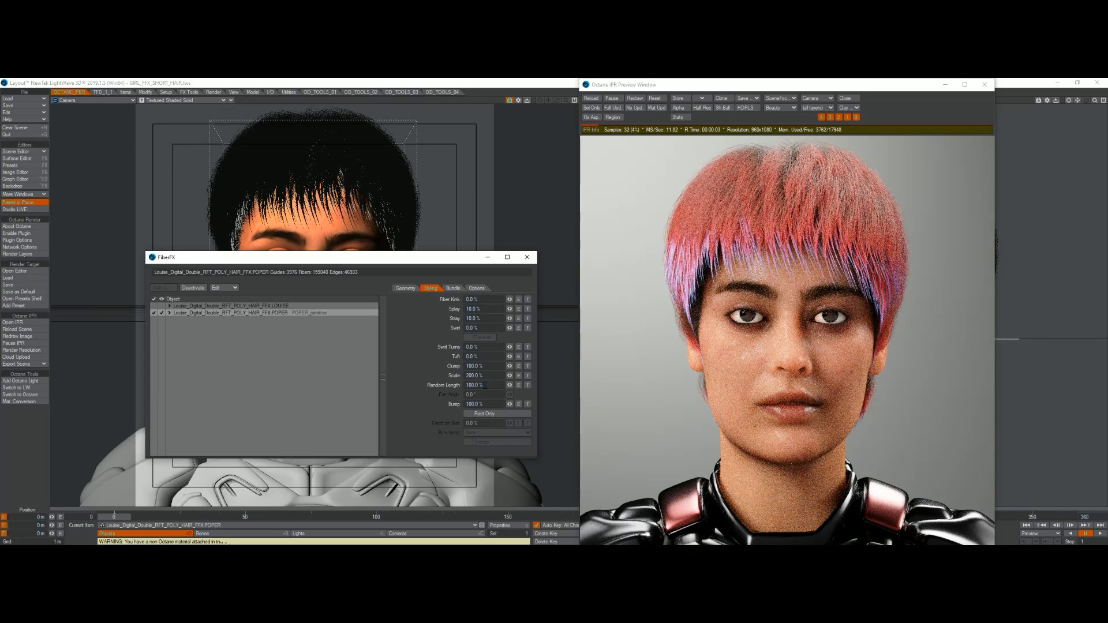
left_click_drag(480, 385, 443, 387)
type("0")
key("Return")
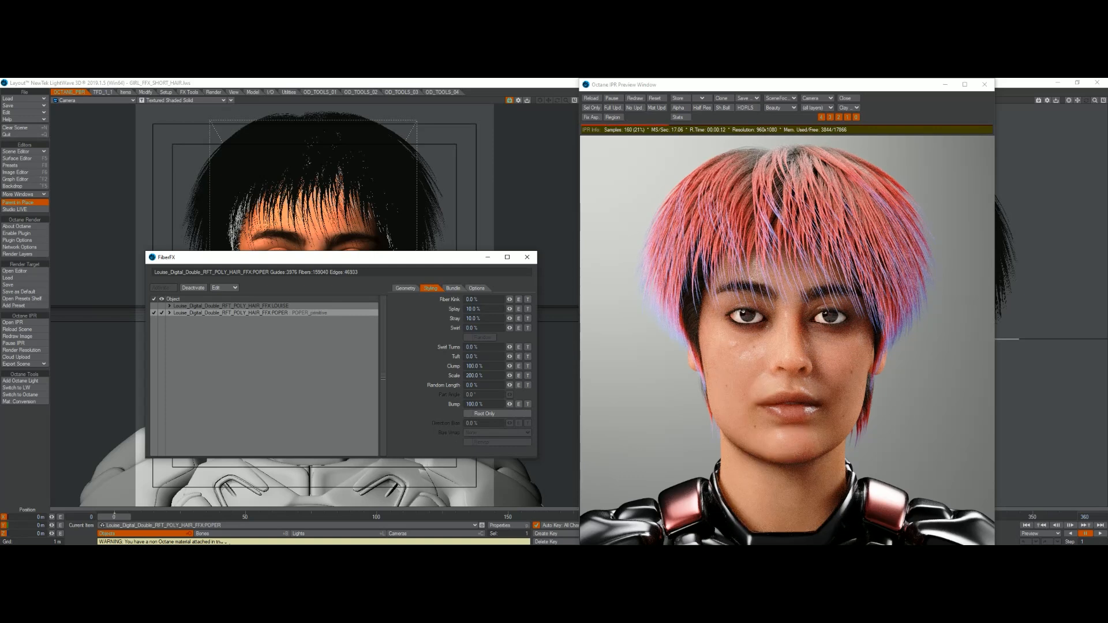
Step: Close the Octane IPR preview and return to the POPER layer's Geometry settings
left_click(986, 90)
left_click(438, 326)
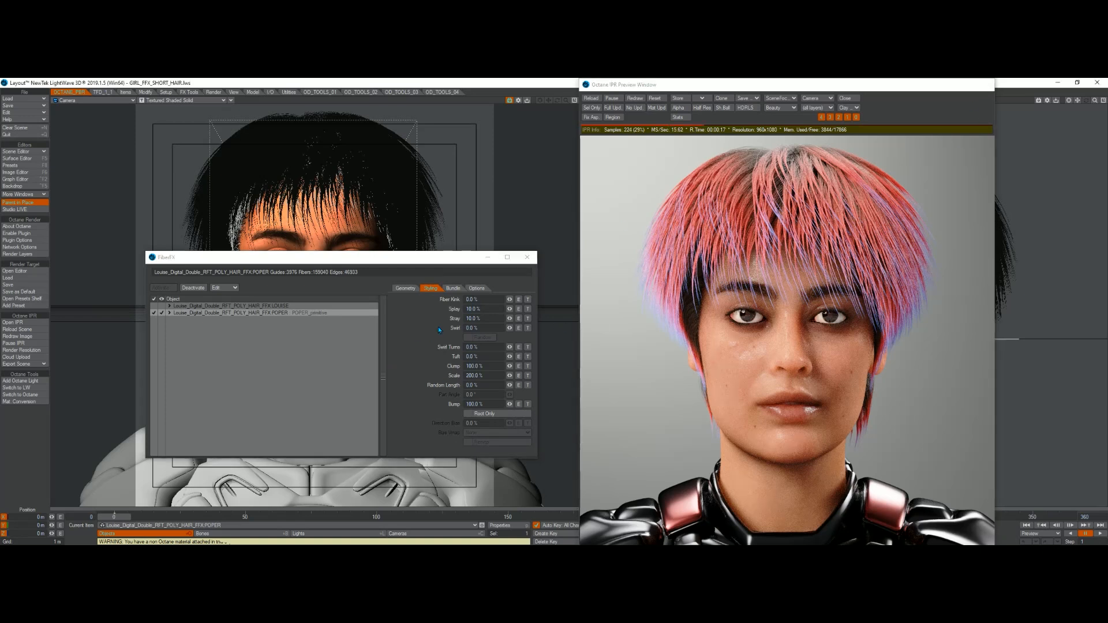
left_click(453, 292)
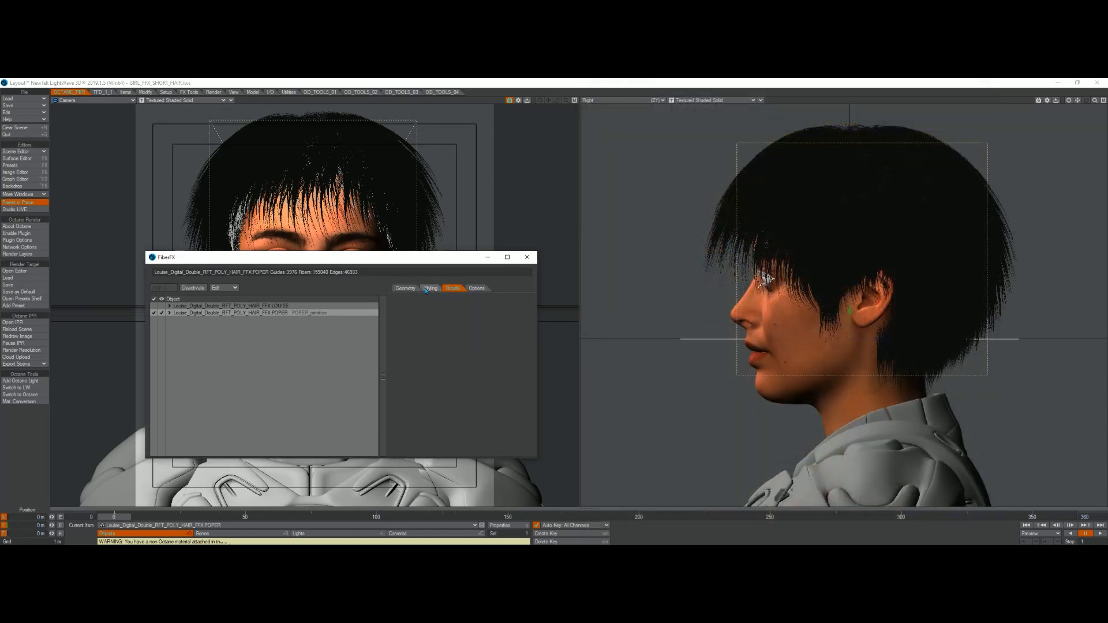
left_click(430, 288)
left_click(405, 289)
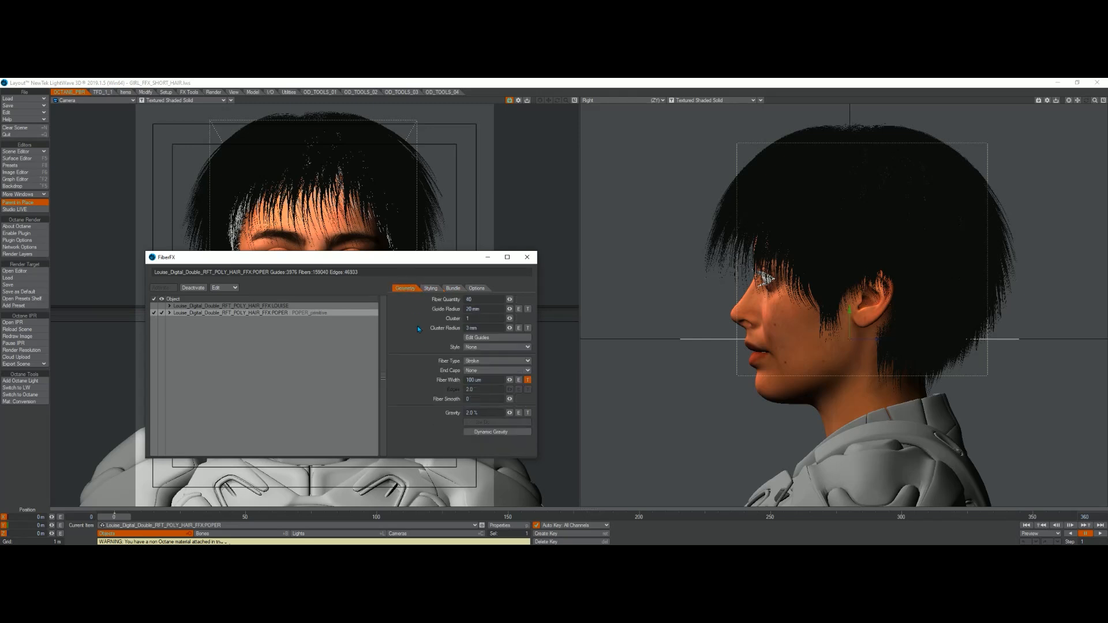
Step: Create a new guide style named Style1 for the POPER layer
left_click(486, 338)
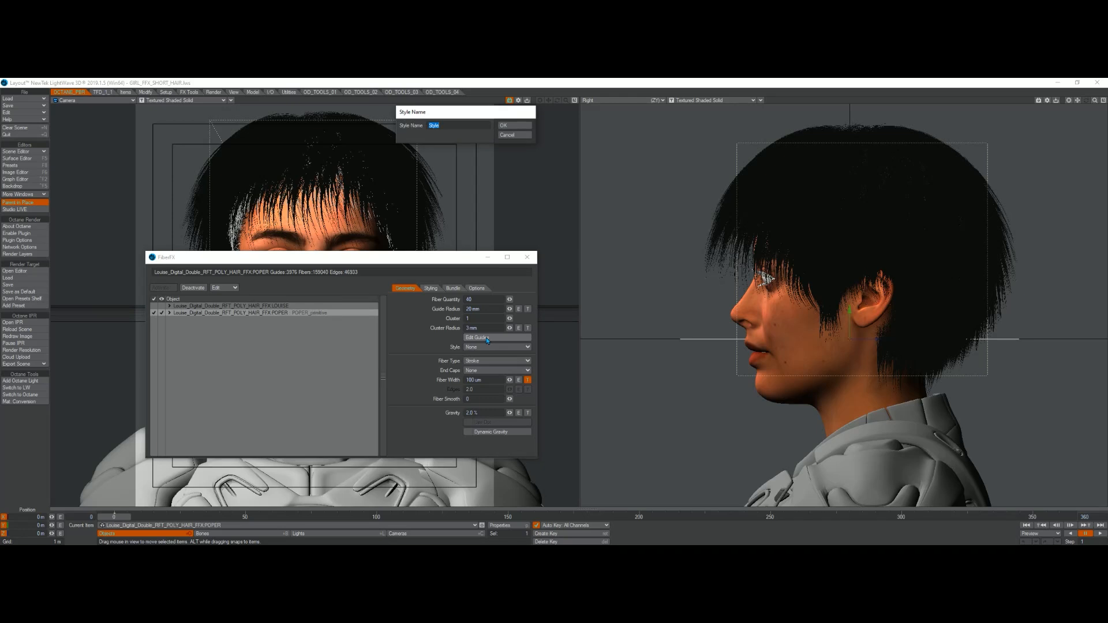
left_click(512, 126)
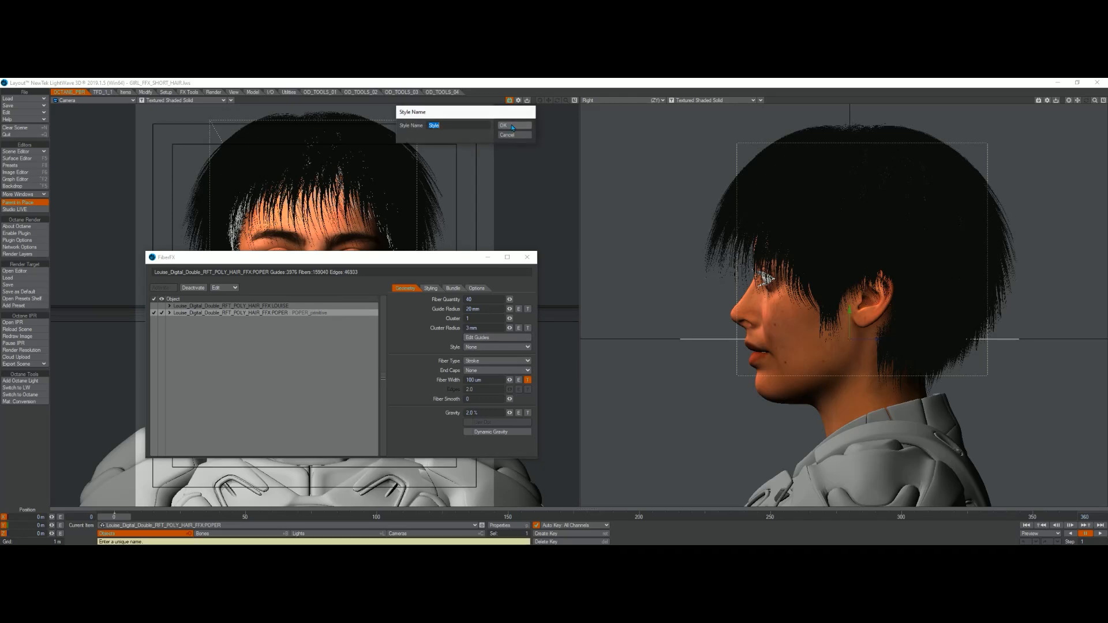
left_click(513, 127)
left_click(469, 126)
type("1")
left_click(513, 126)
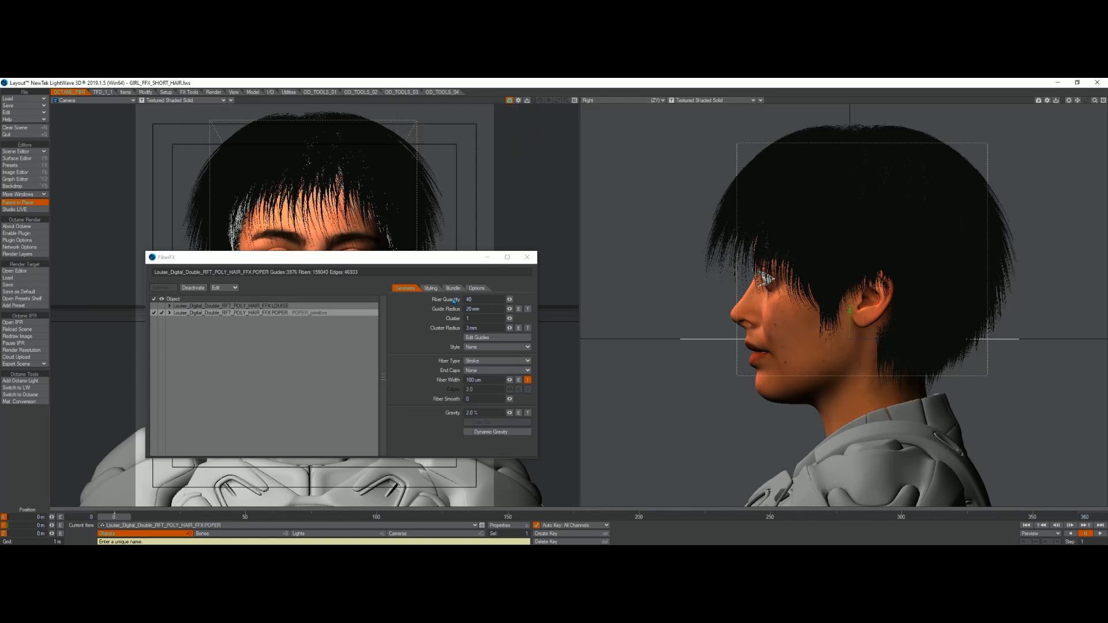
Step: Brush the guides briefly in the side view with Edit Guides, then close the guide editor and reselect the POPER layer
left_click(483, 337)
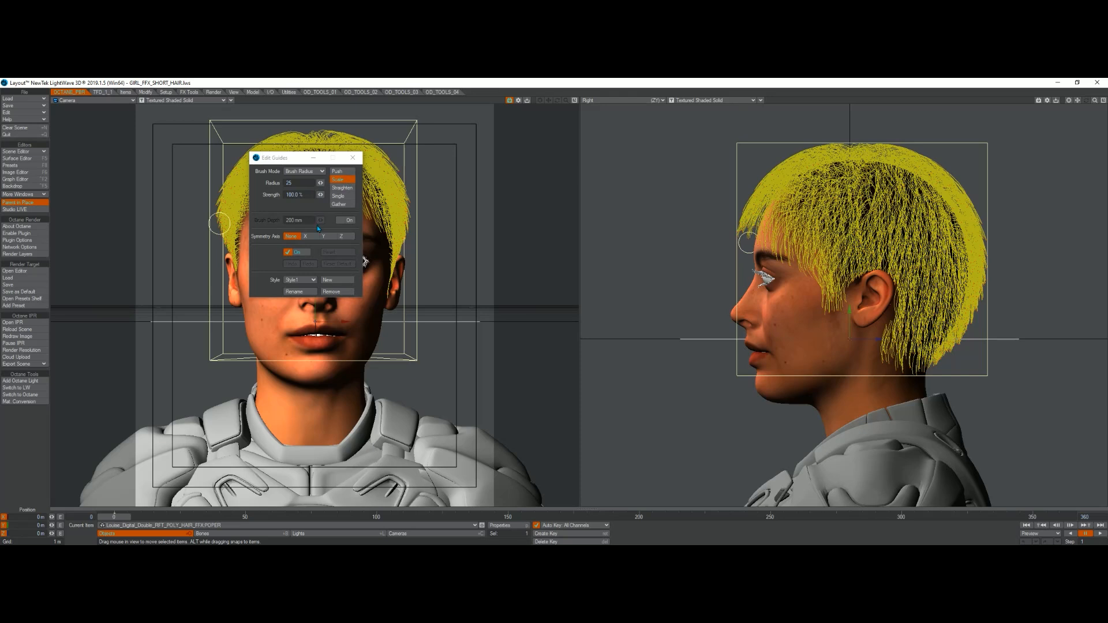
mouse_move(752, 224)
left_mouse_down()
mouse_move(742, 219)
mouse_move(735, 252)
mouse_move(743, 231)
mouse_move(743, 240)
left_mouse_up()
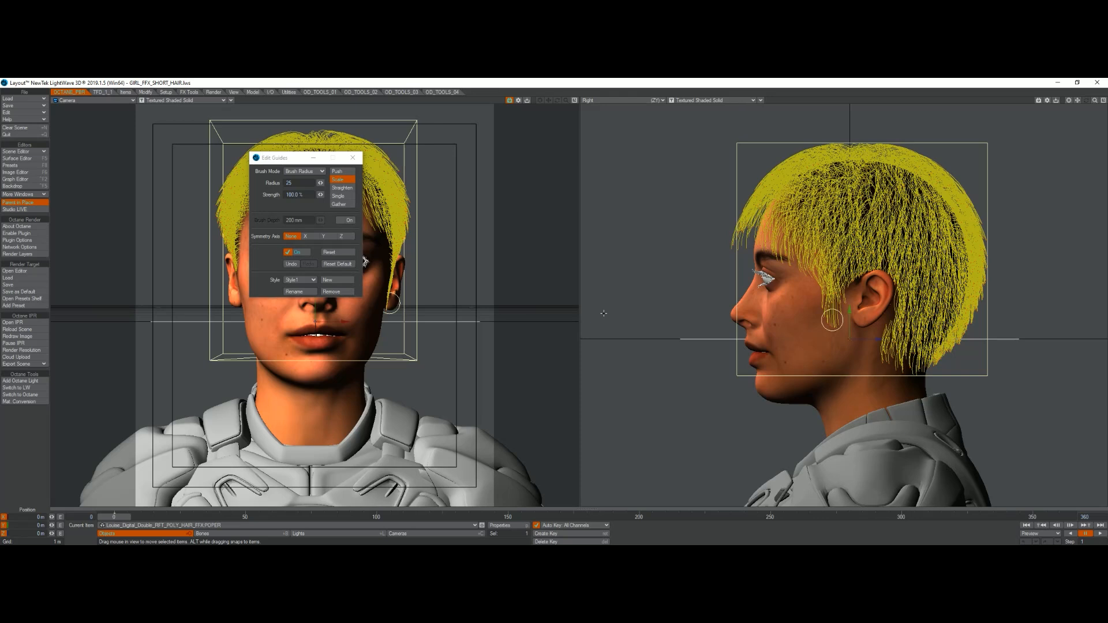
left_click(353, 157)
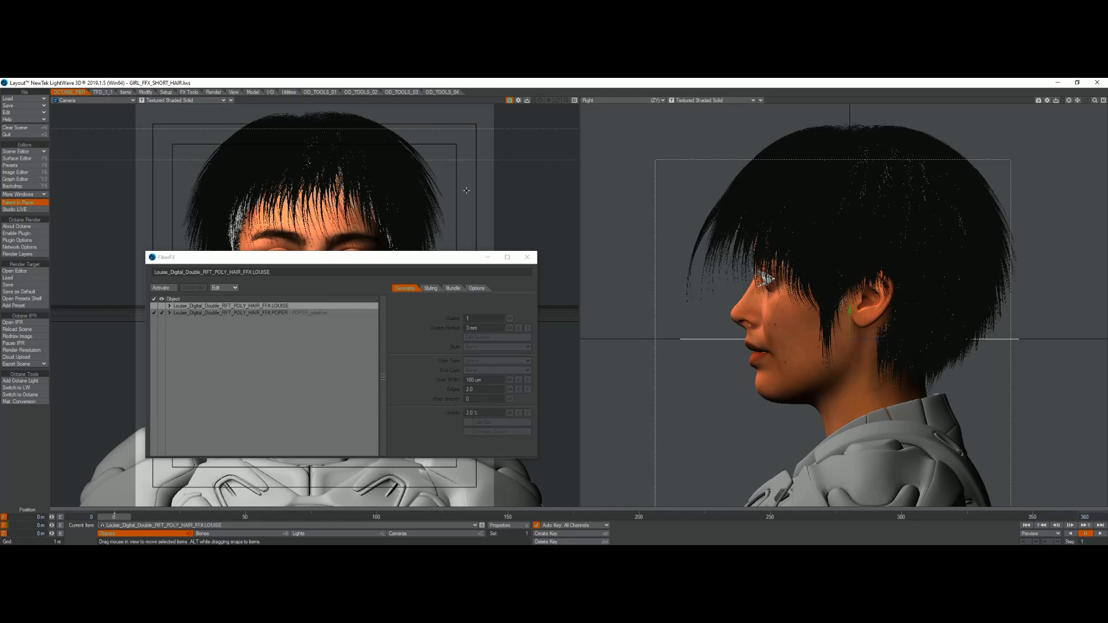
left_click(356, 313)
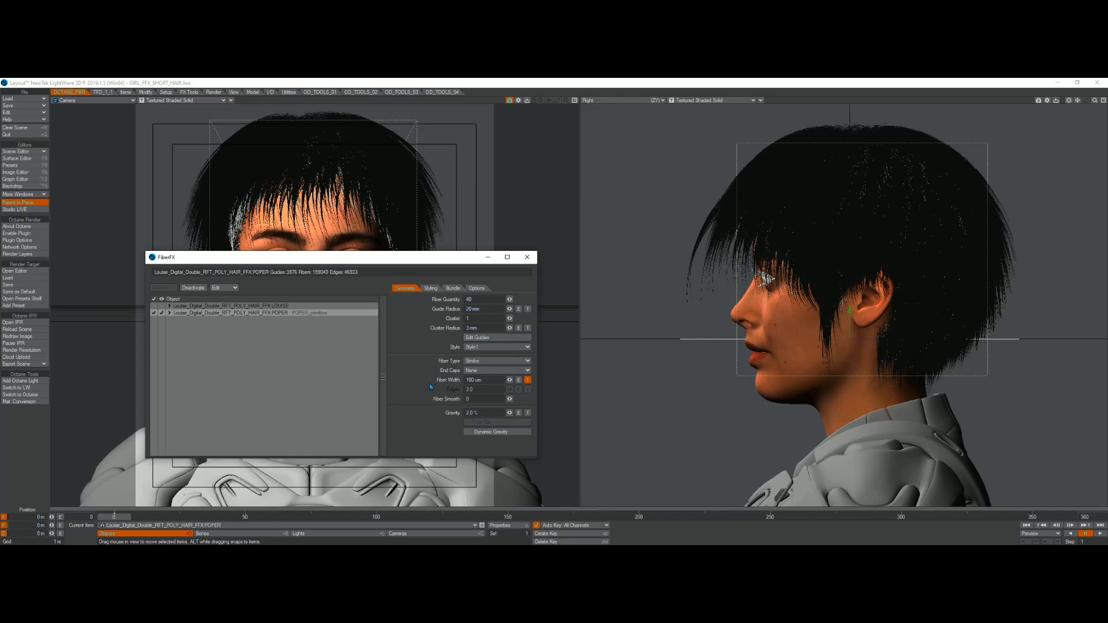
Step: Try Gravity values of 0 %, -5 % and 10 % on the POPER hair
left_click_drag(486, 414, 444, 415)
key("Return")
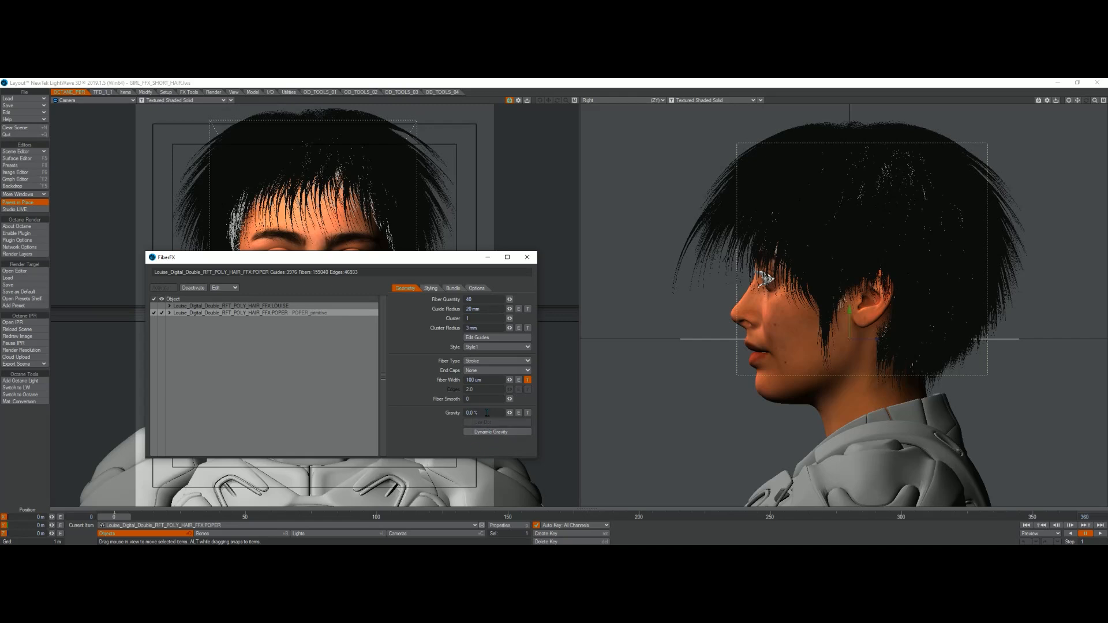
left_click(452, 413)
key("BackSpace")
key("Return")
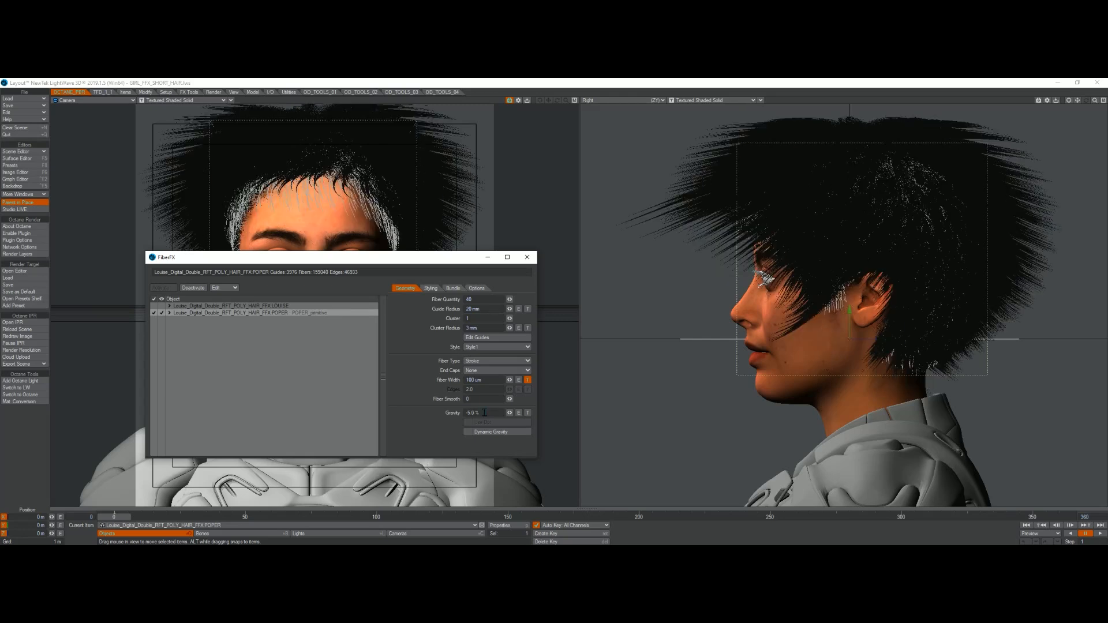
left_click(478, 412)
key("BackSpace")
key("Return")
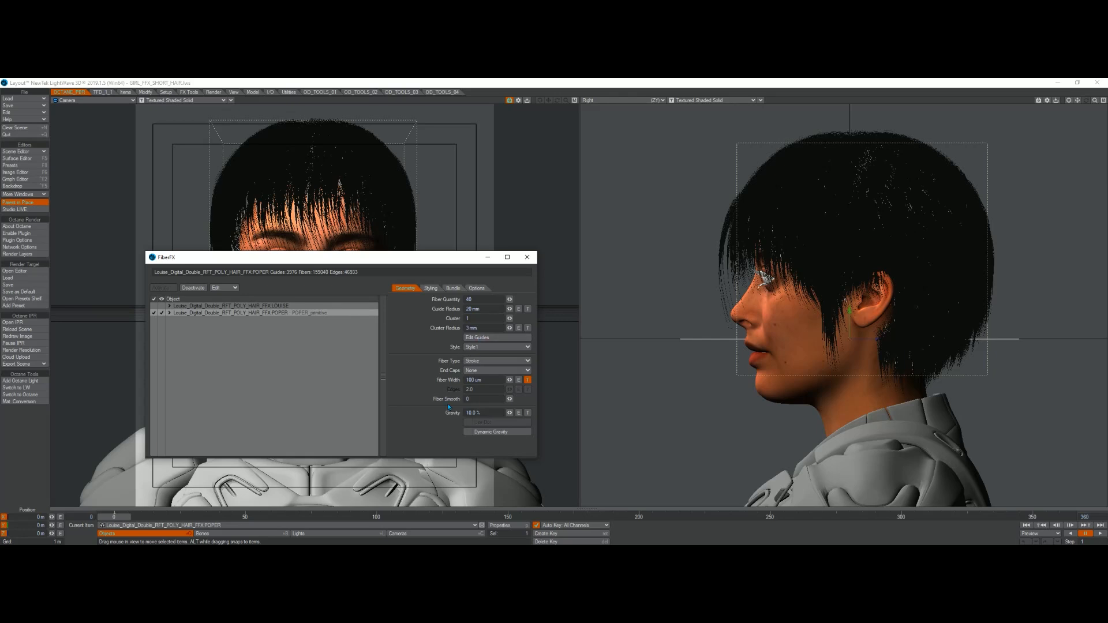
Step: Restore Gravity to 2.0 % and cancel the Create Motion Key dialog
left_click_drag(487, 412, 443, 413)
key("Return")
key("Return")
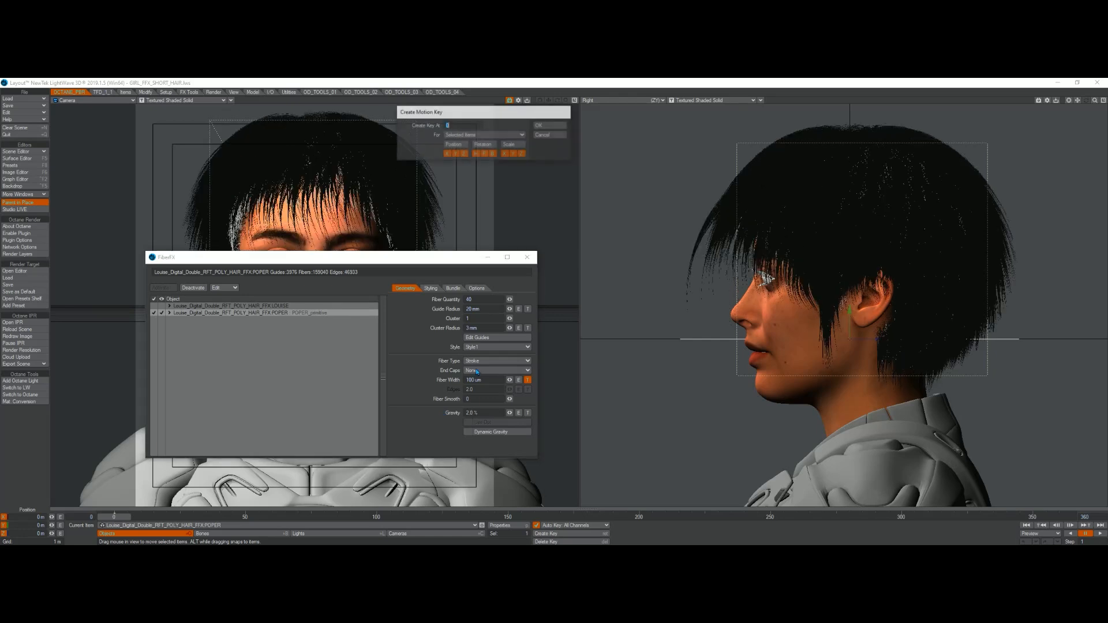
left_click(544, 136)
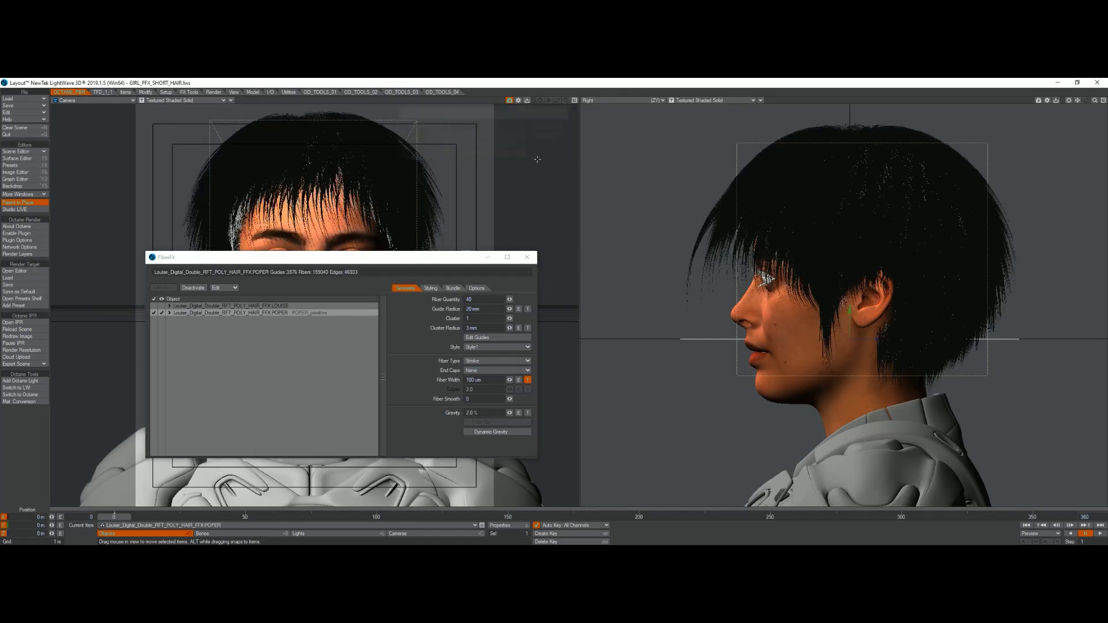